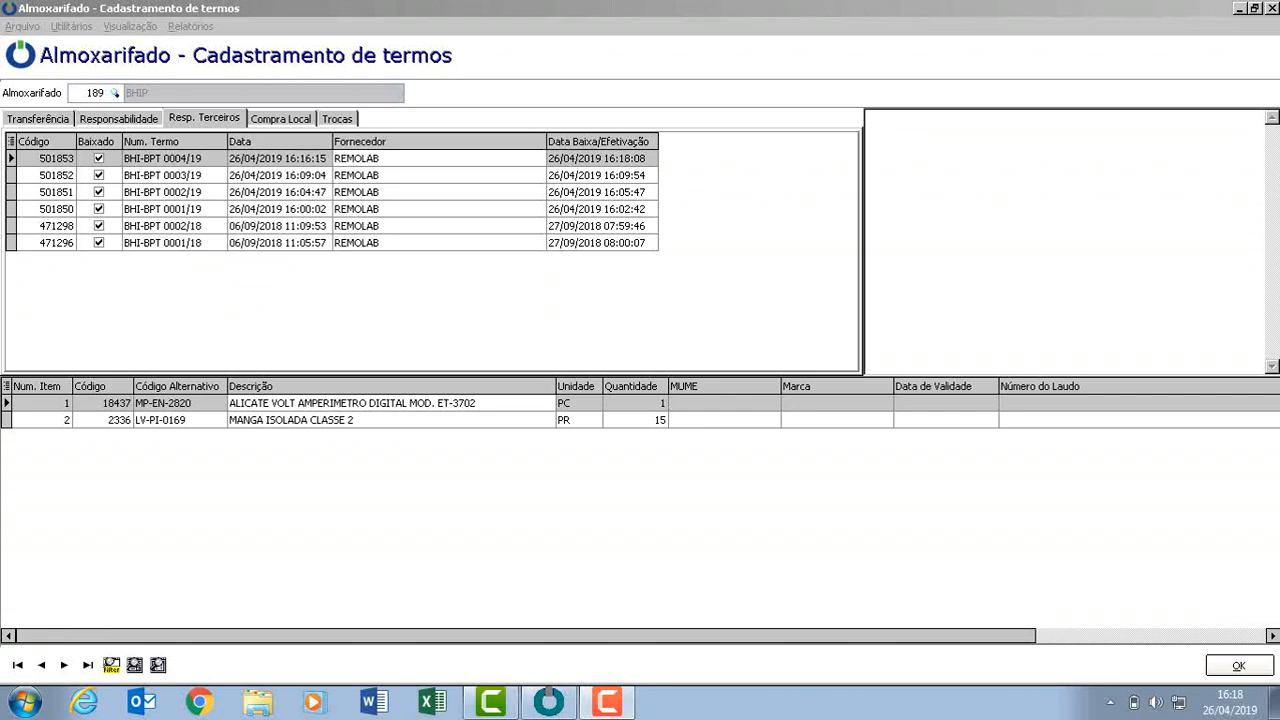
Browse the Transferência, Responsabilidade and Resp. Terceiros term tabs.
{"action": "left_click", "coordinate": [38, 119]}
{"action": "left_click", "coordinate": [119, 119]}
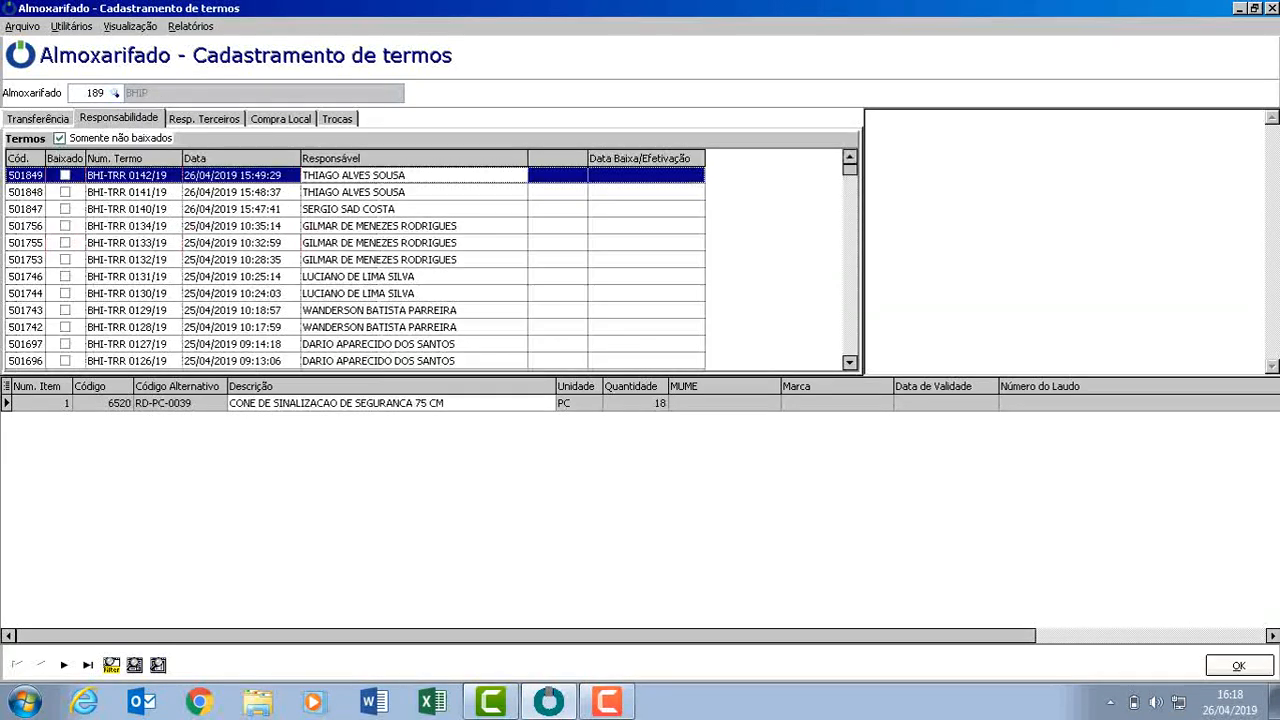
{"action": "left_click", "coordinate": [38, 119]}
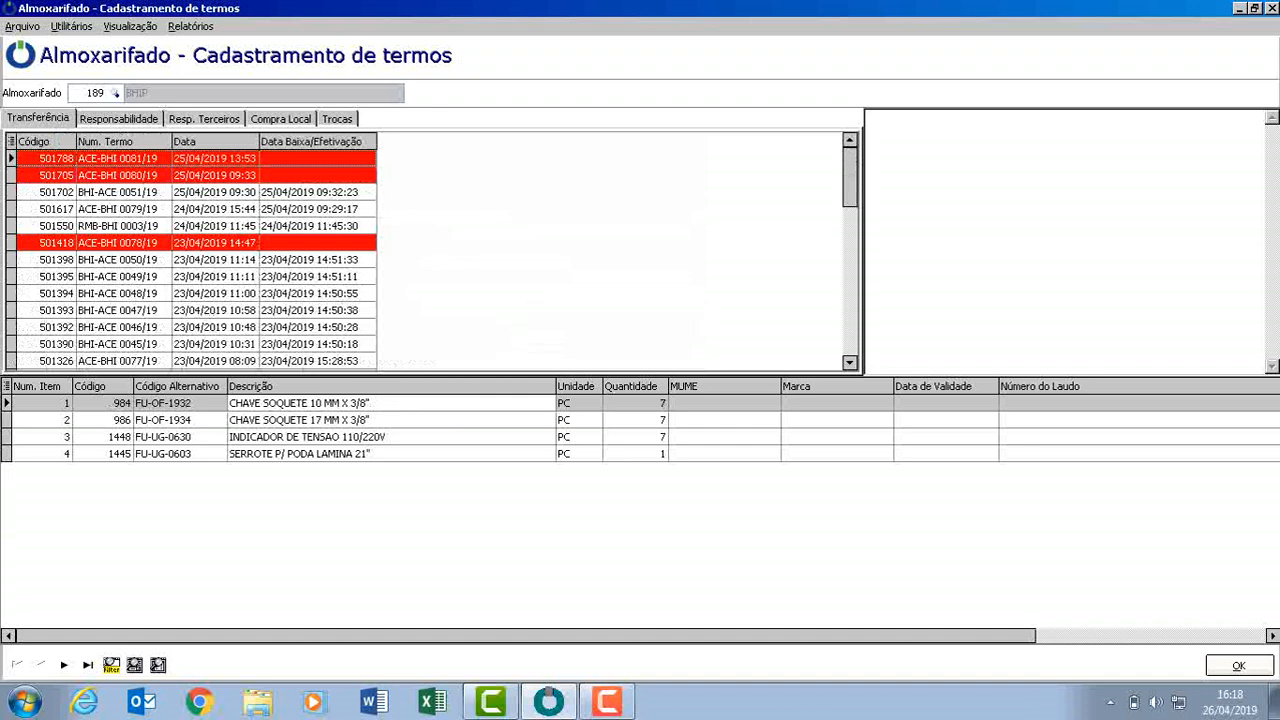
{"action": "left_click", "coordinate": [119, 119]}
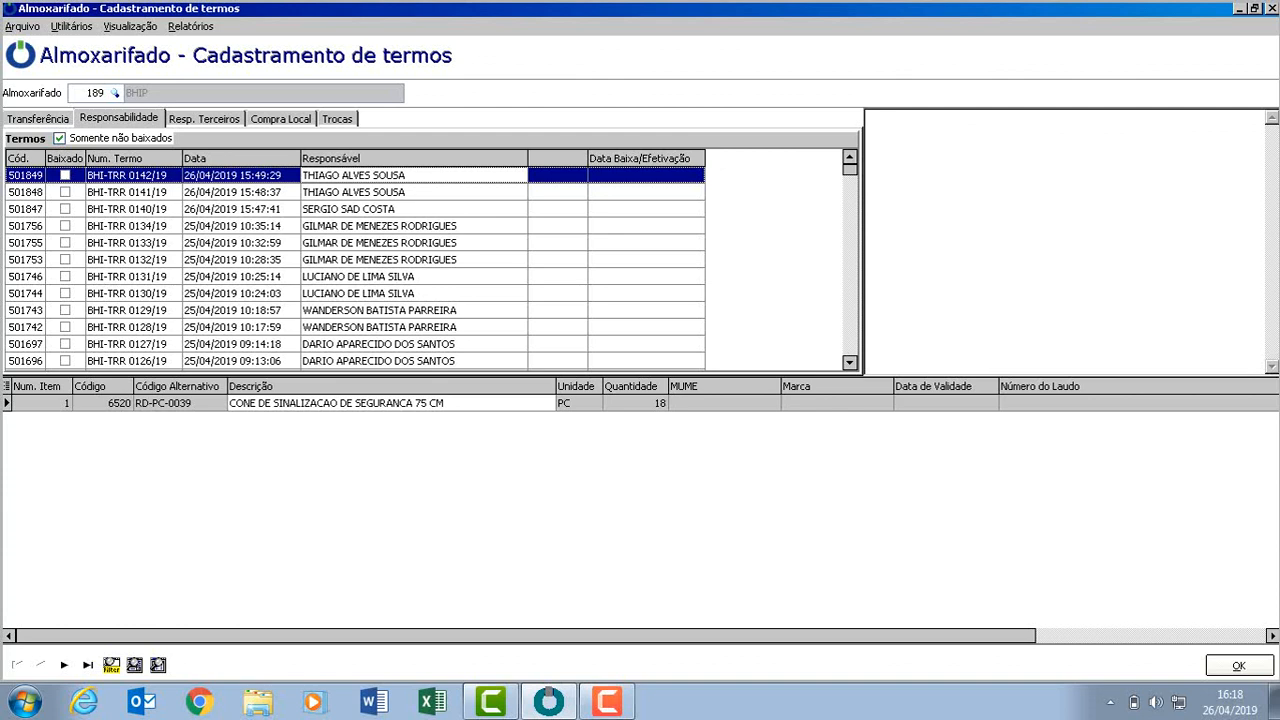
{"action": "left_click", "coordinate": [204, 118]}
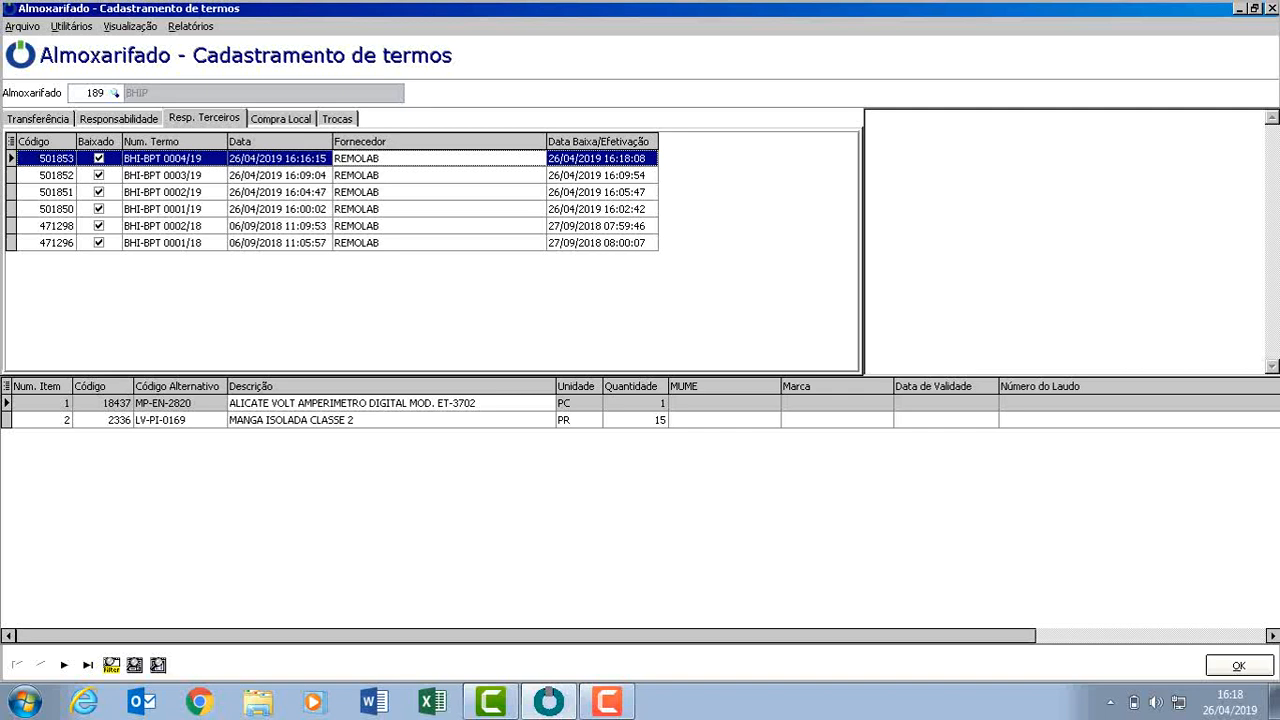
Examine the items of the older third-party terms BHI-BPT 0001/18 and 0002/18.
{"action": "left_click", "coordinate": [279, 243]}
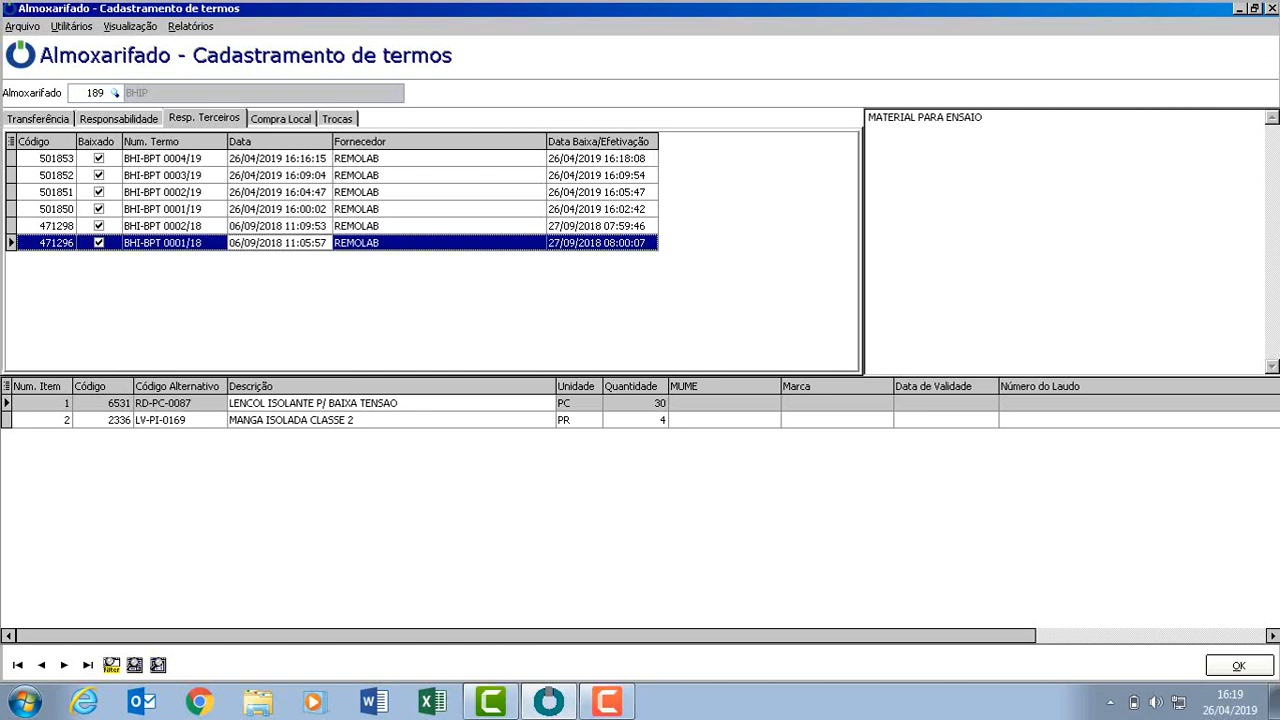
{"action": "left_click", "coordinate": [420, 226]}
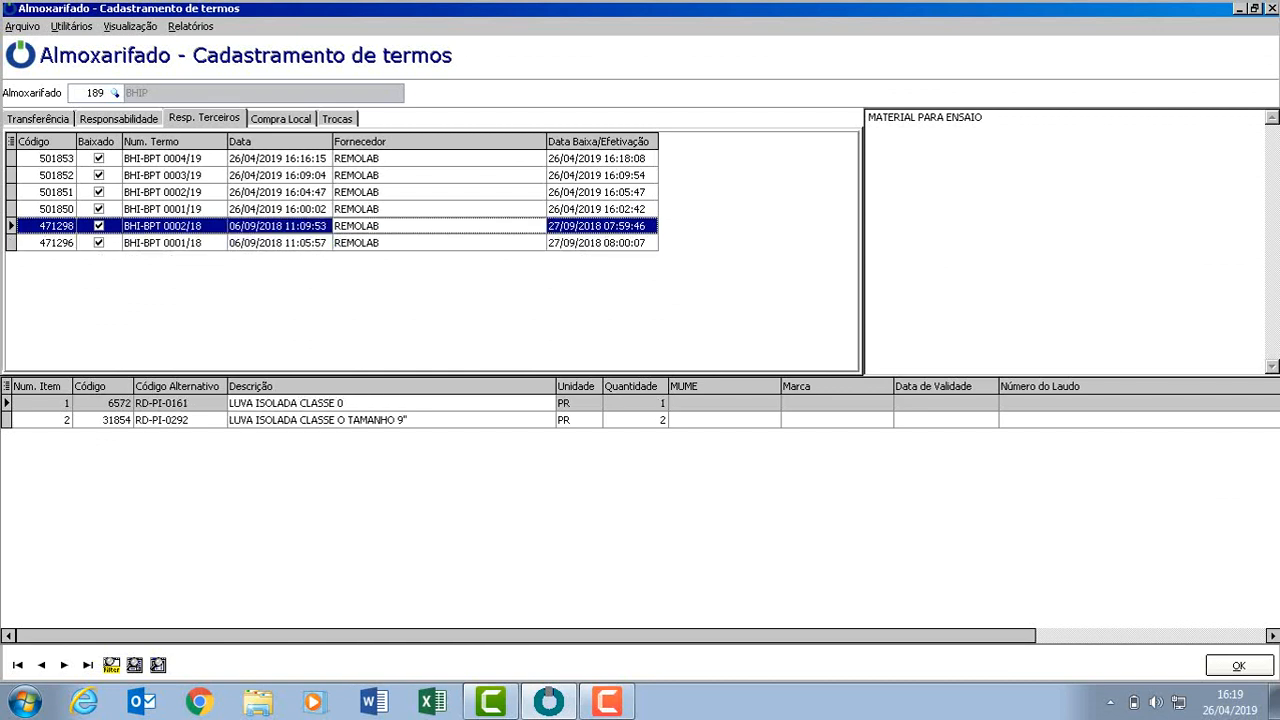
{"action": "left_click", "coordinate": [420, 243]}
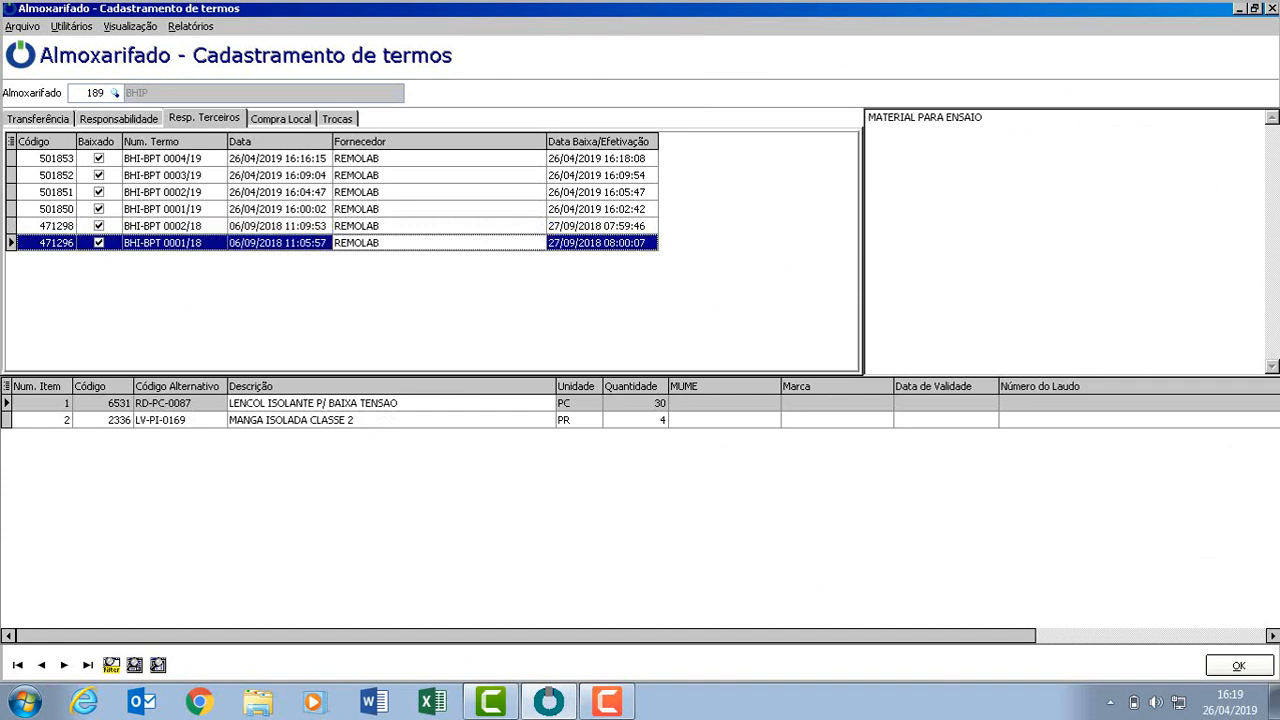
Start a new third-party responsibility term (Inclusão) with supplier 25773.
{"action": "left_click", "coordinate": [22, 26]}
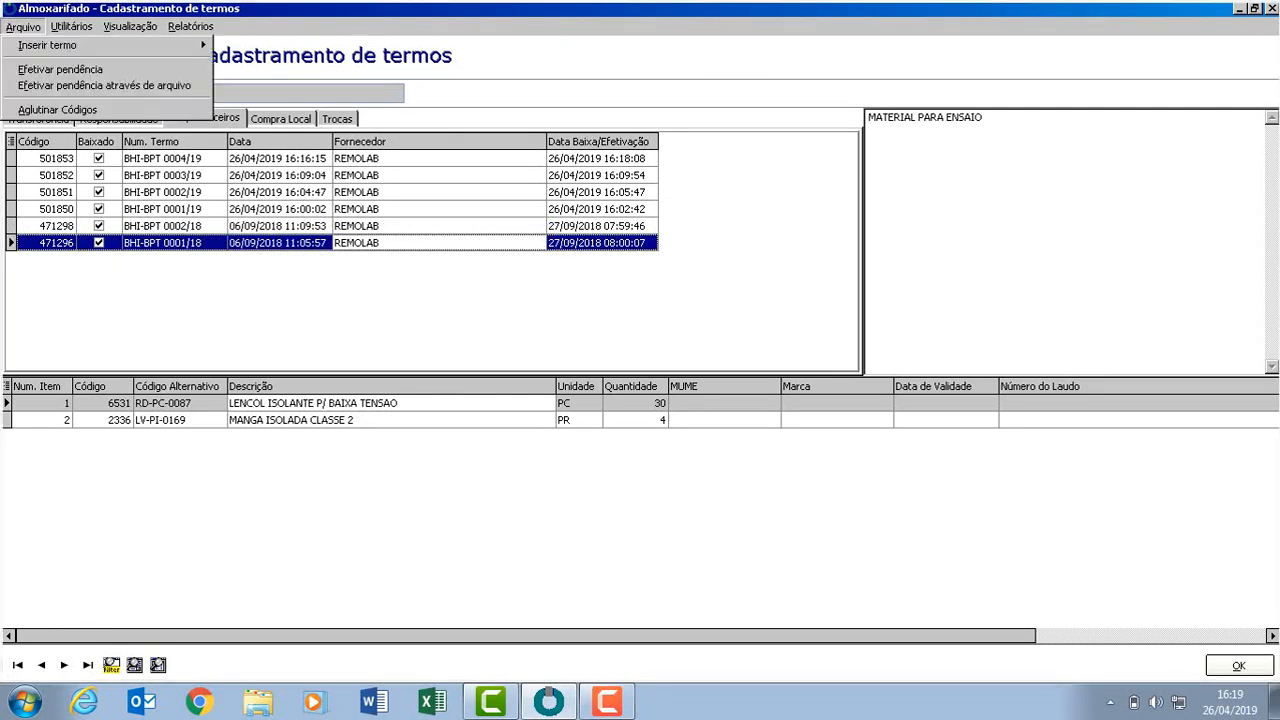
{"action": "mouse_move", "coordinate": [100, 45]}
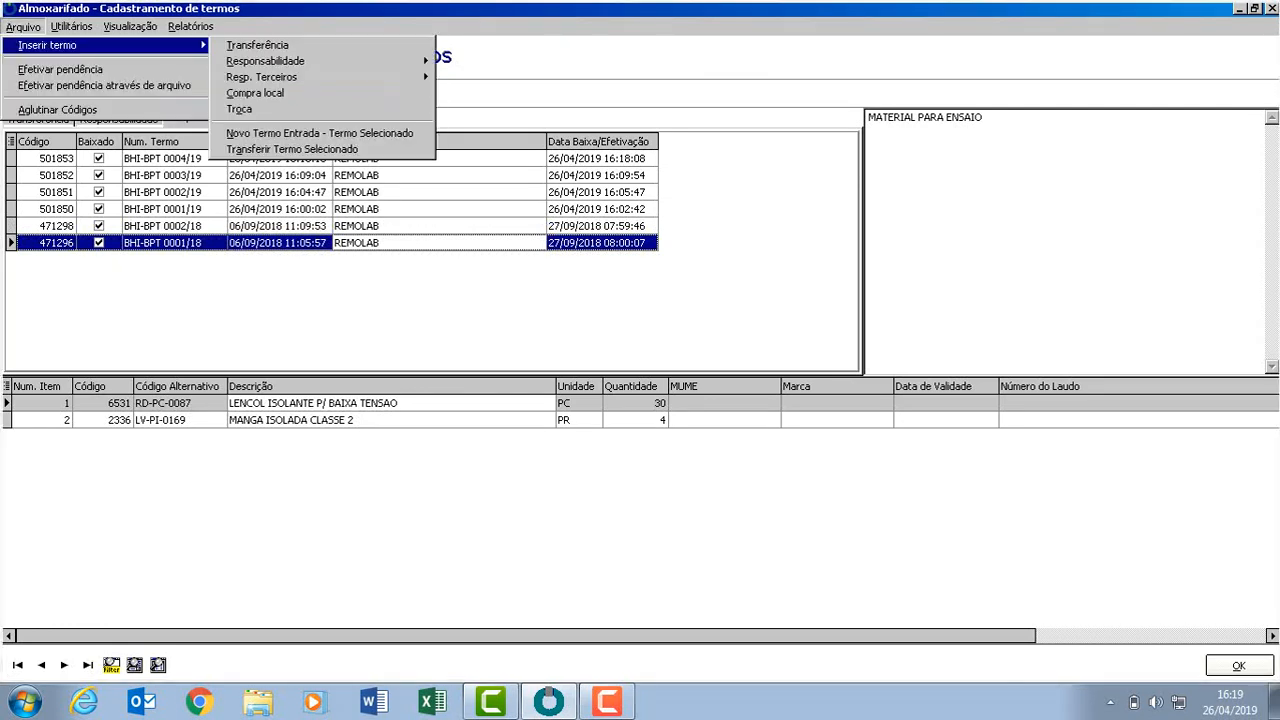
{"action": "mouse_move", "coordinate": [261, 77]}
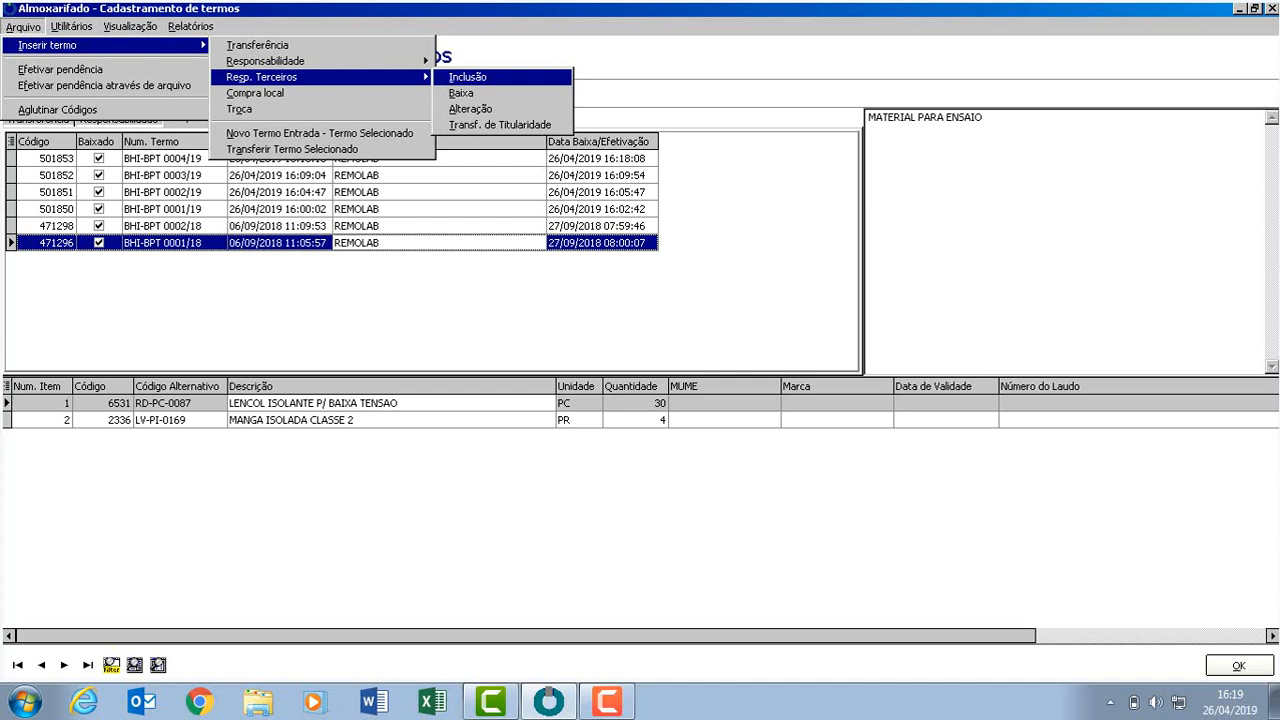
{"action": "mouse_move", "coordinate": [290, 61]}
{"action": "key", "text": "Return"}
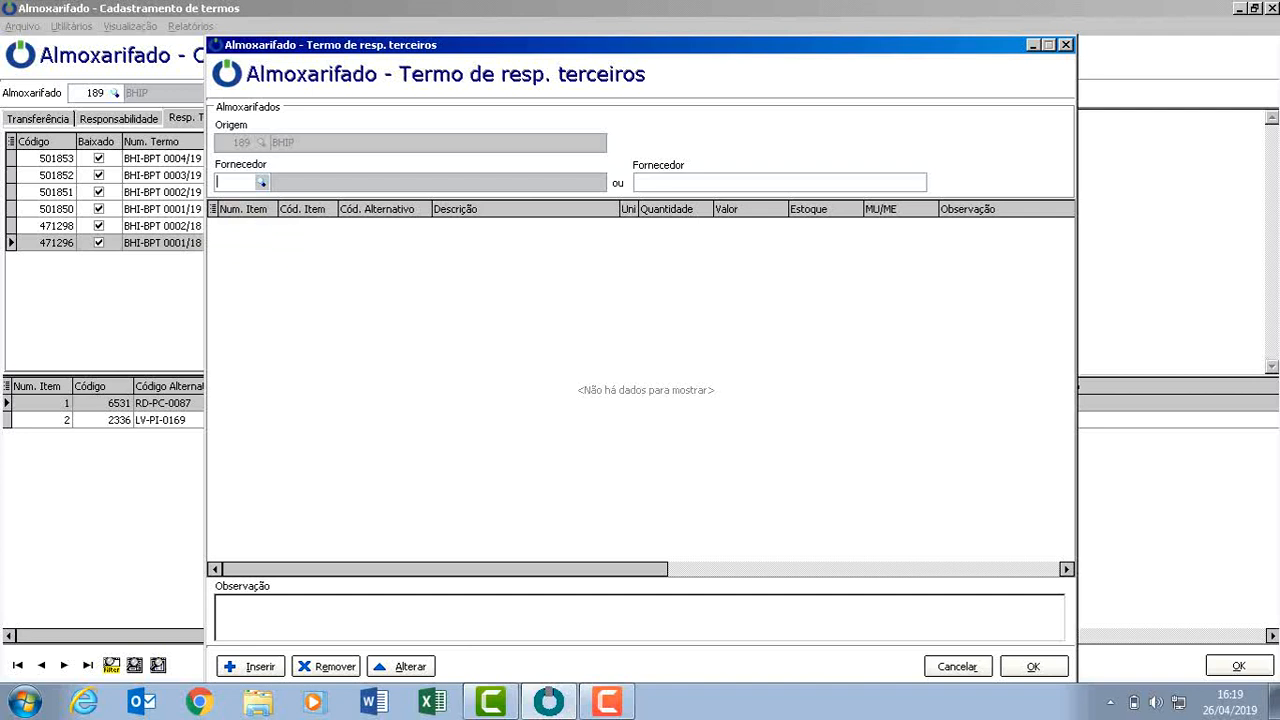
{"action": "type", "text": "25773"}
{"action": "key", "text": "Tab"}
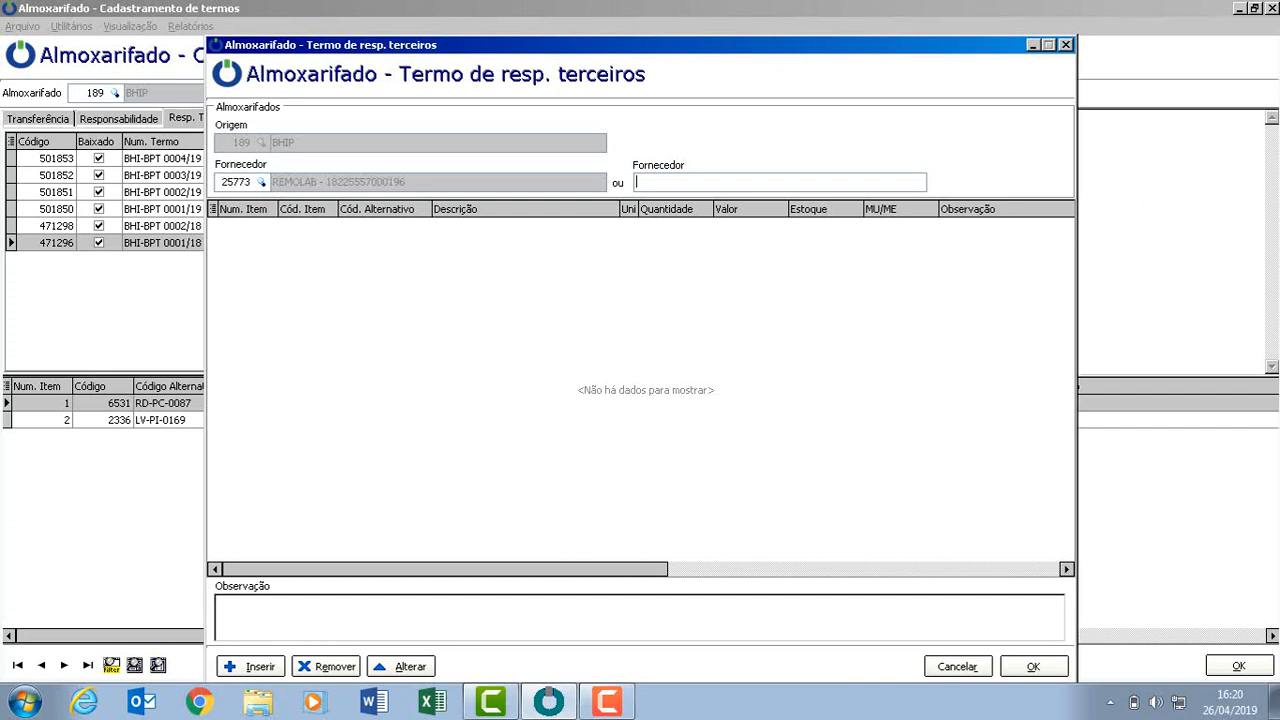
Add item 18437 to the term with quantity 1.
{"action": "key", "text": "alt+i"}
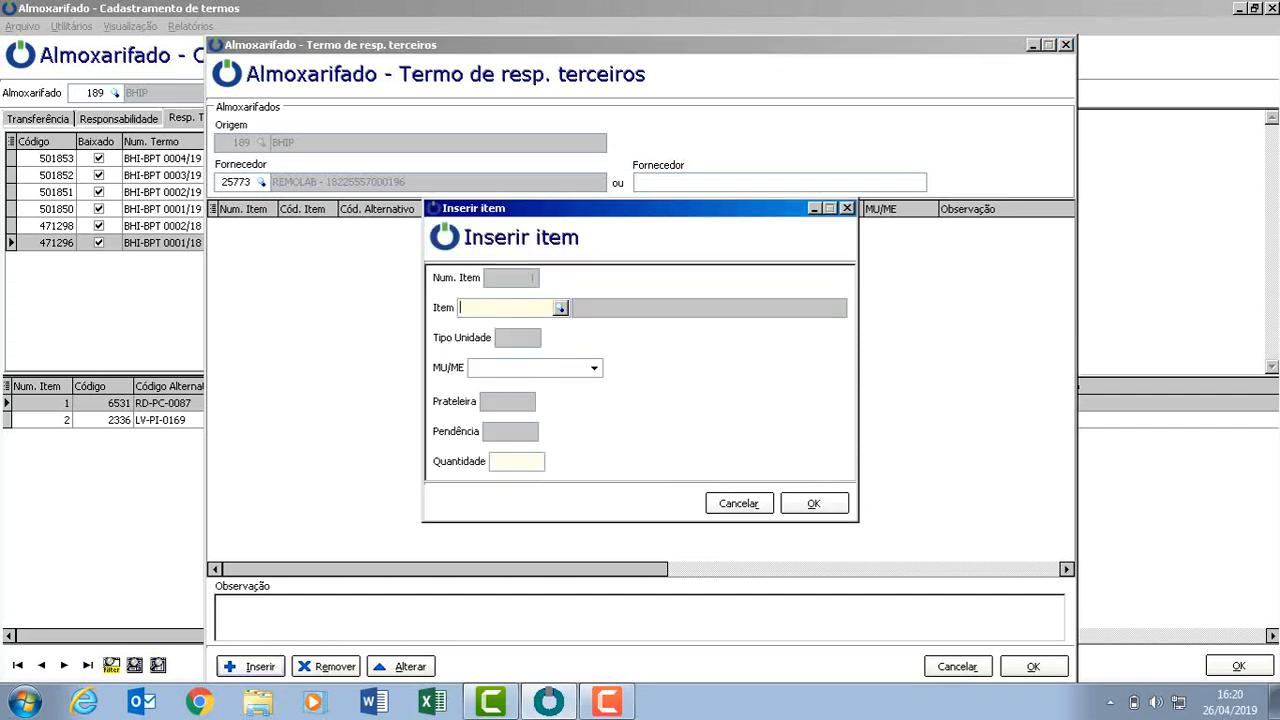
{"action": "type", "text": "1"}
{"action": "type", "text": "834"}
{"action": "key", "text": "BackSpace"}
{"action": "key", "text": "BackSpace"}
{"action": "type", "text": "437"}
{"action": "key", "text": "Tab"}
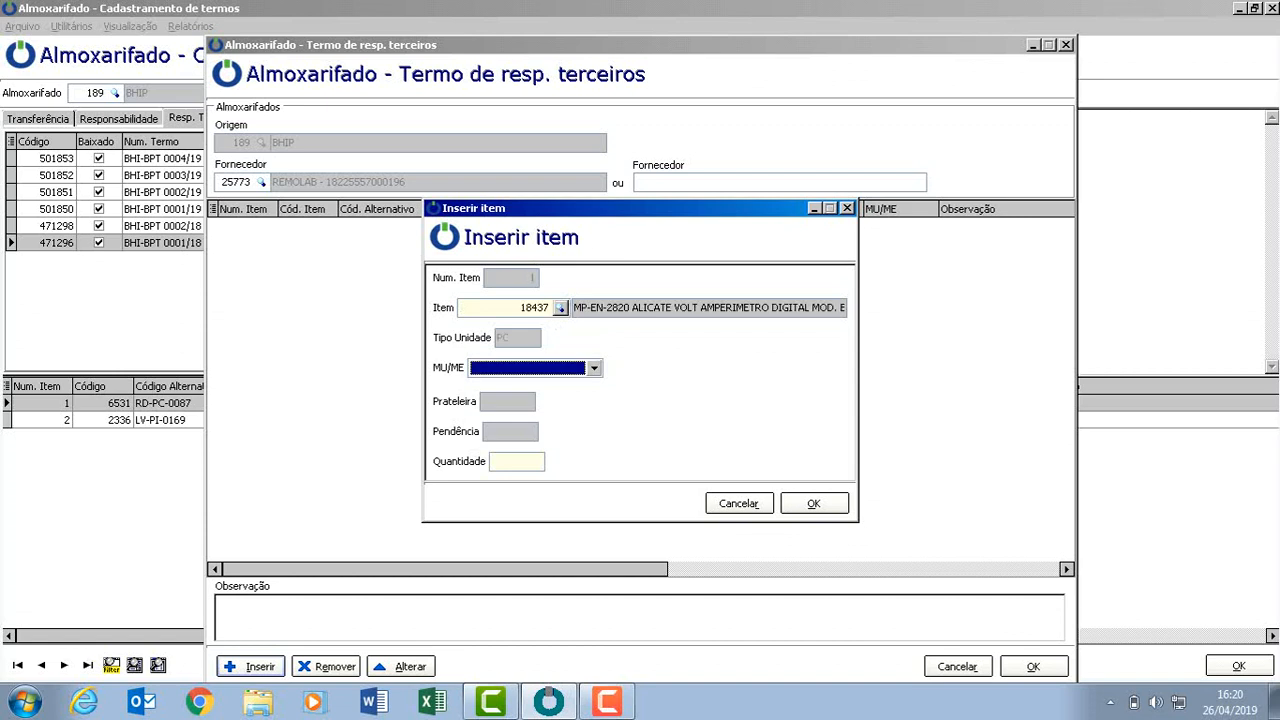
{"action": "key", "text": "Tab"}
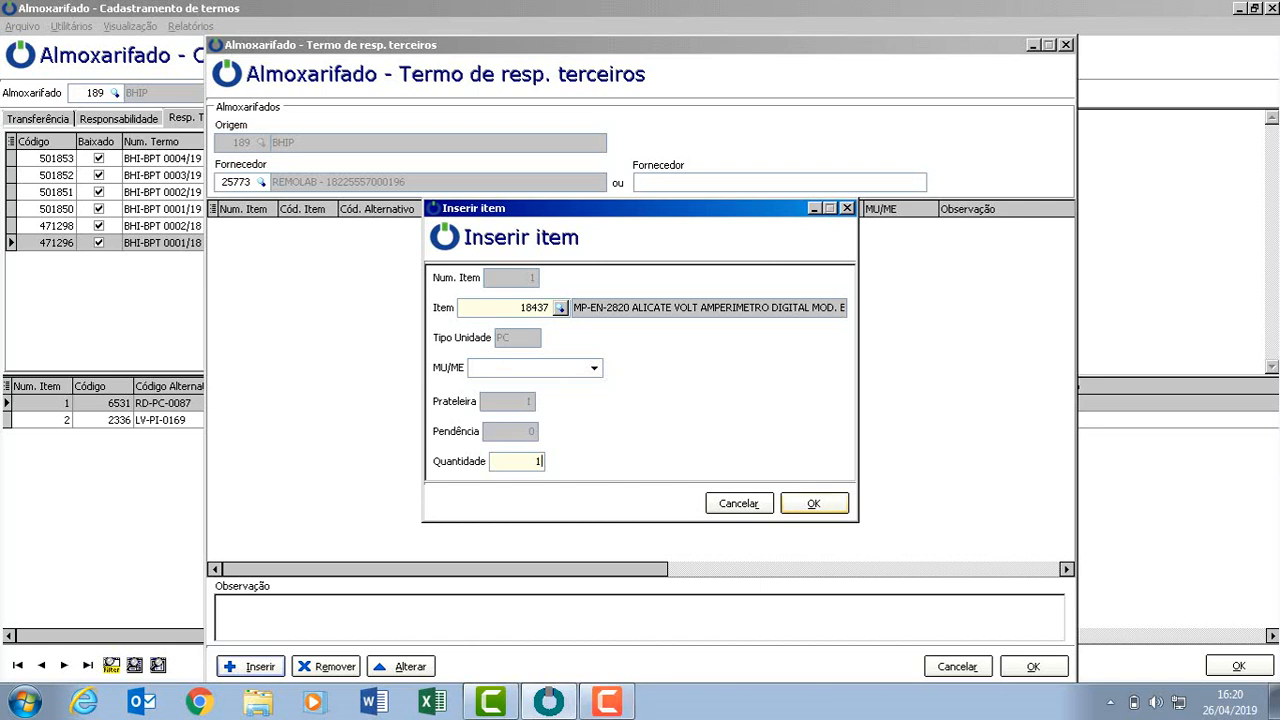
{"action": "key", "text": "Return"}
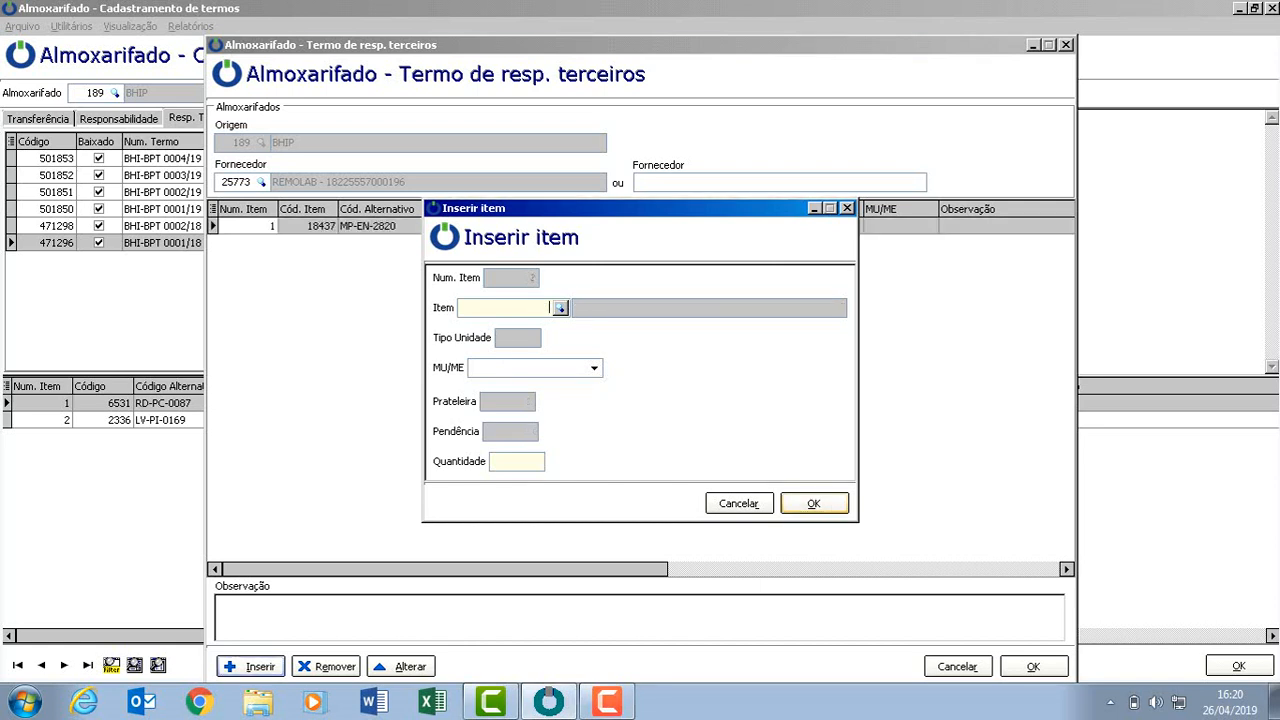
Add item 2336 with quantity 15, close the item dialog and save the new term.
{"action": "type", "text": "2336"}
{"action": "key", "text": "Tab"}
{"action": "key", "text": "Tab"}
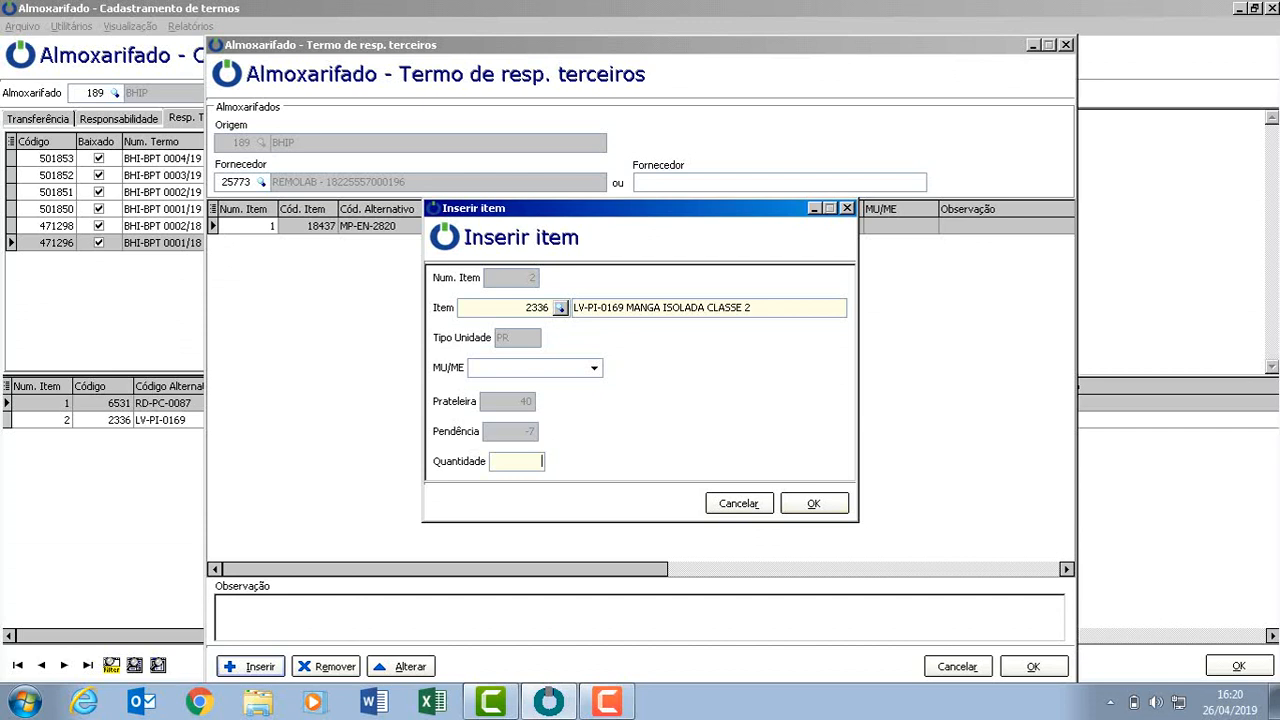
{"action": "type", "text": "5"}
{"action": "key", "text": "Tab"}
{"action": "key", "text": "Return"}
{"action": "key", "text": "Tab"}
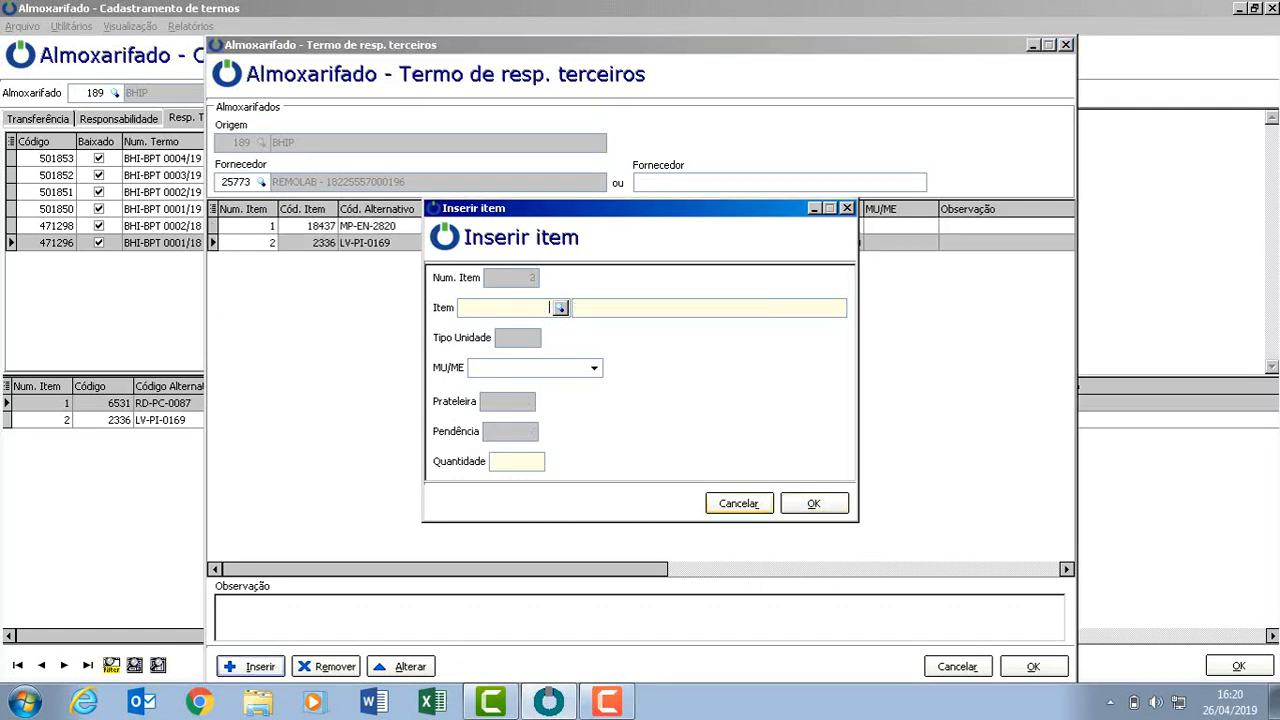
{"action": "key", "text": "Return"}
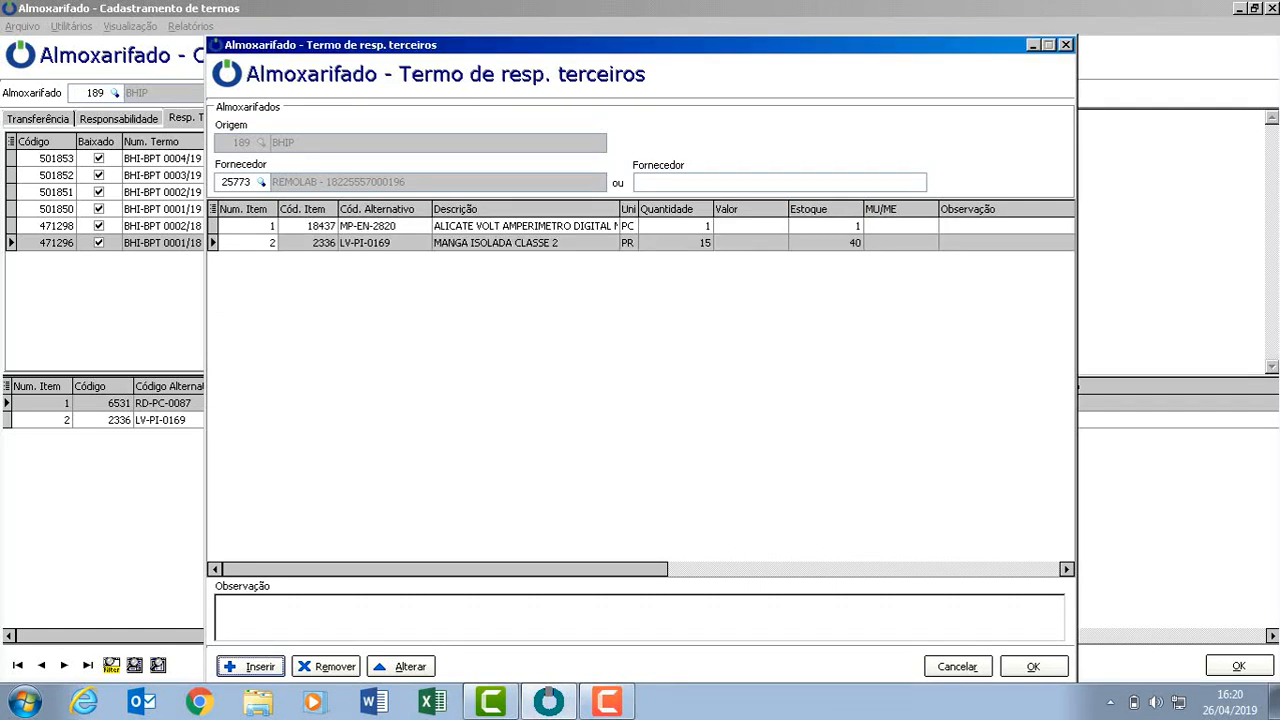
{"action": "left_click", "coordinate": [1034, 666]}
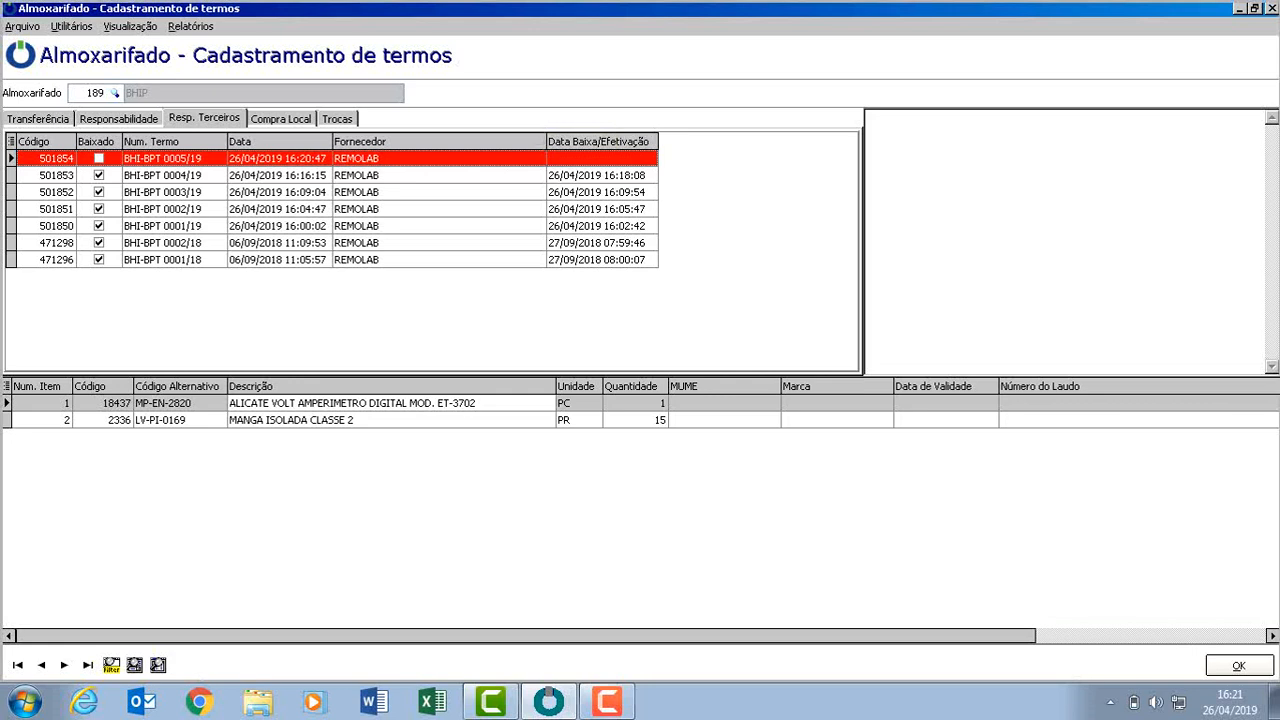
Generate the Estoque report for warehouse 189 and close the preview.
{"action": "left_click", "coordinate": [190, 27]}
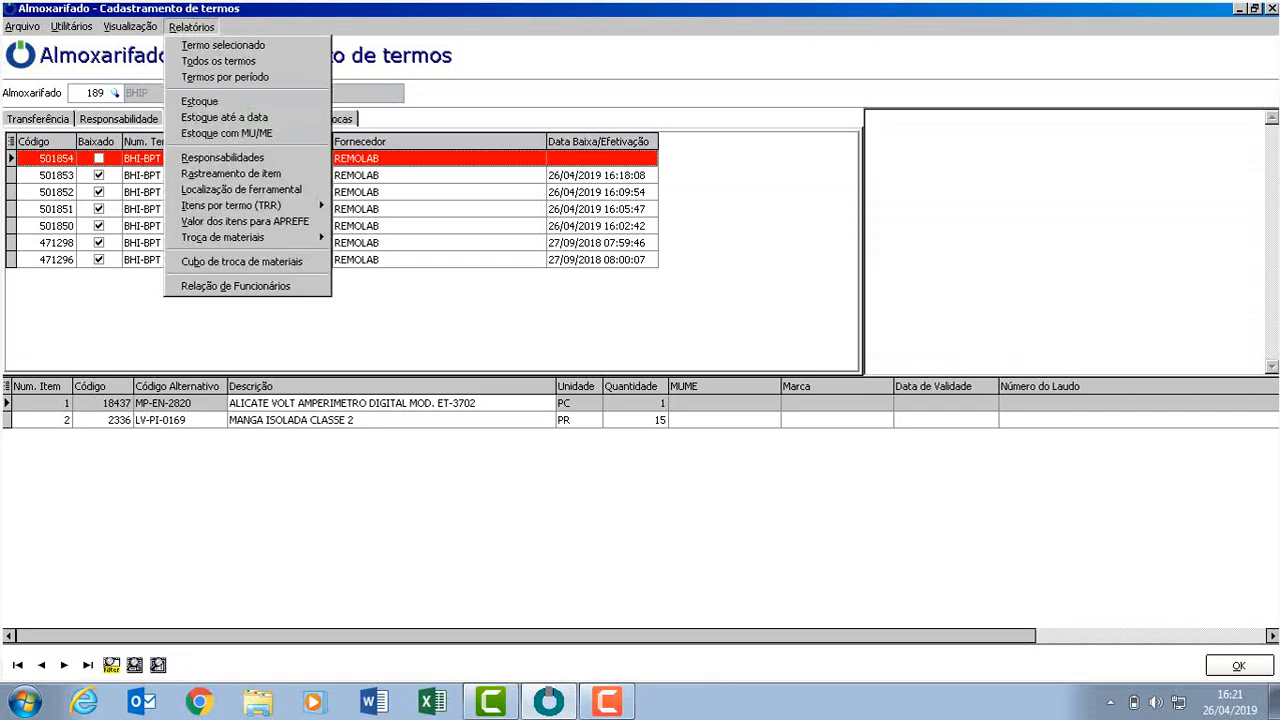
{"action": "left_click", "coordinate": [199, 102]}
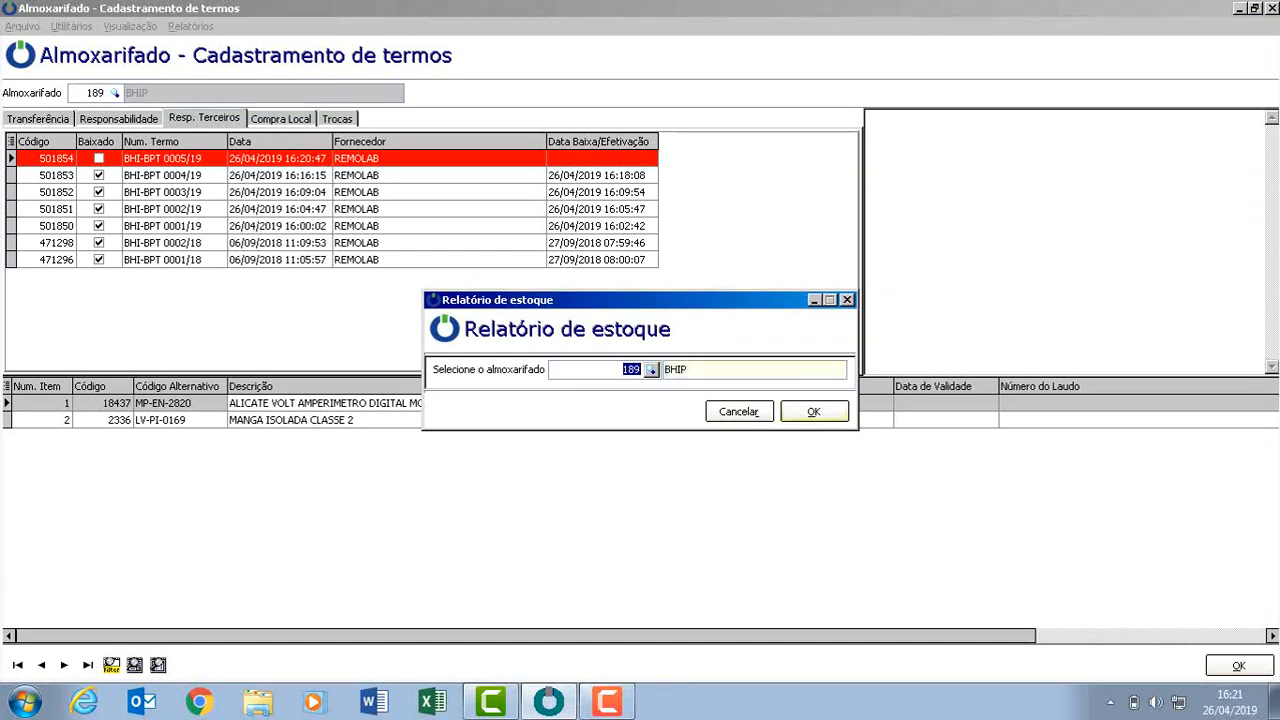
{"action": "left_click", "coordinate": [814, 411]}
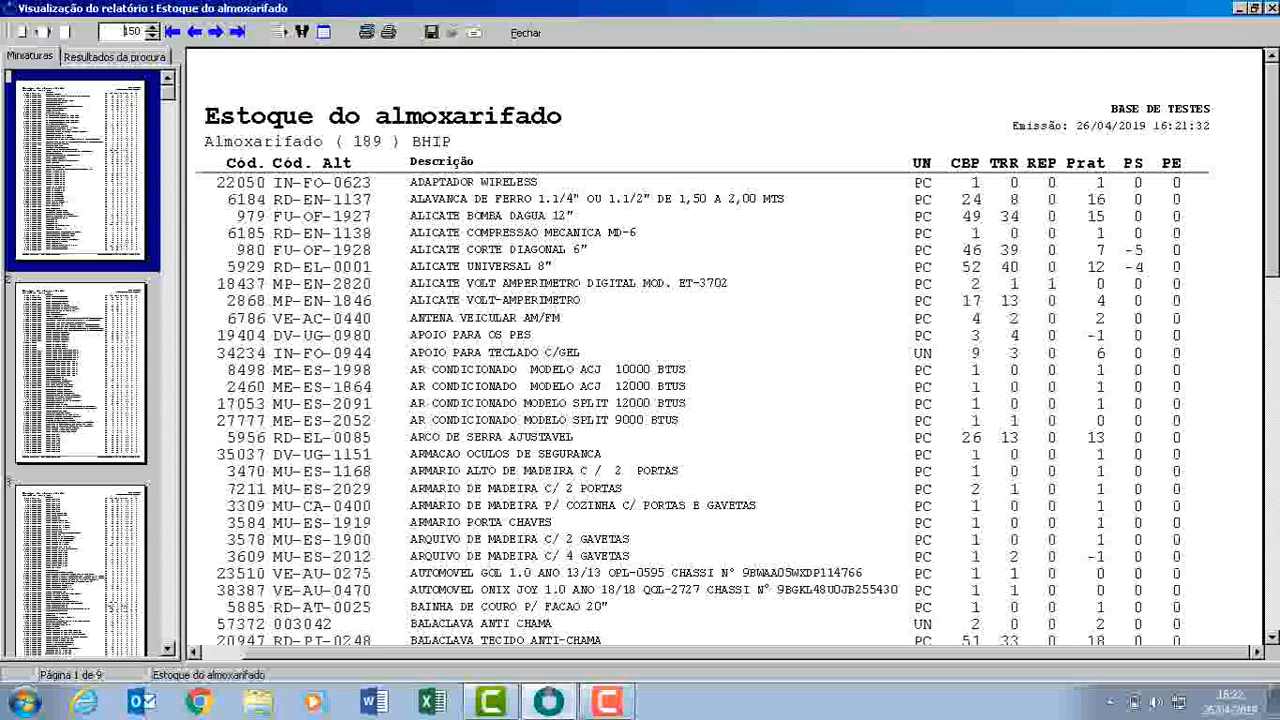
{"action": "key", "text": "Escape"}
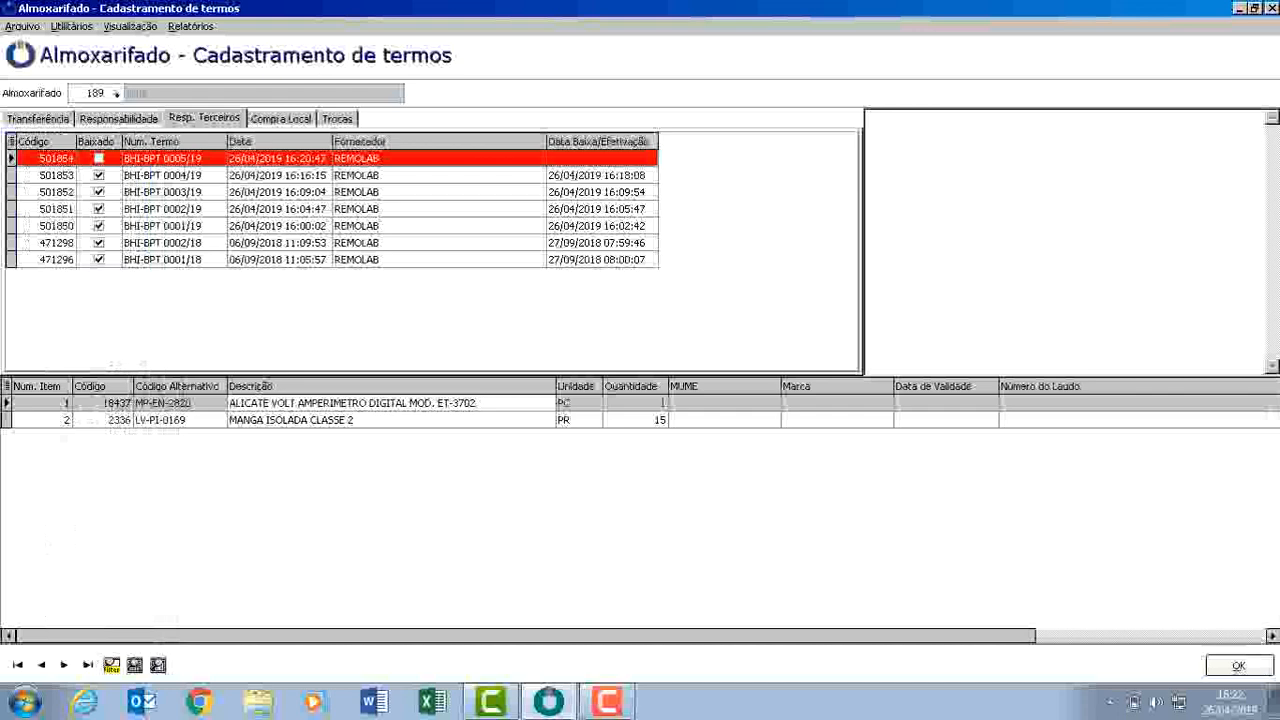
Regenerate the Estoque report, zoom in, scroll across its columns and close the preview.
{"action": "left_click", "coordinate": [191, 27]}
{"action": "left_click", "coordinate": [200, 102]}
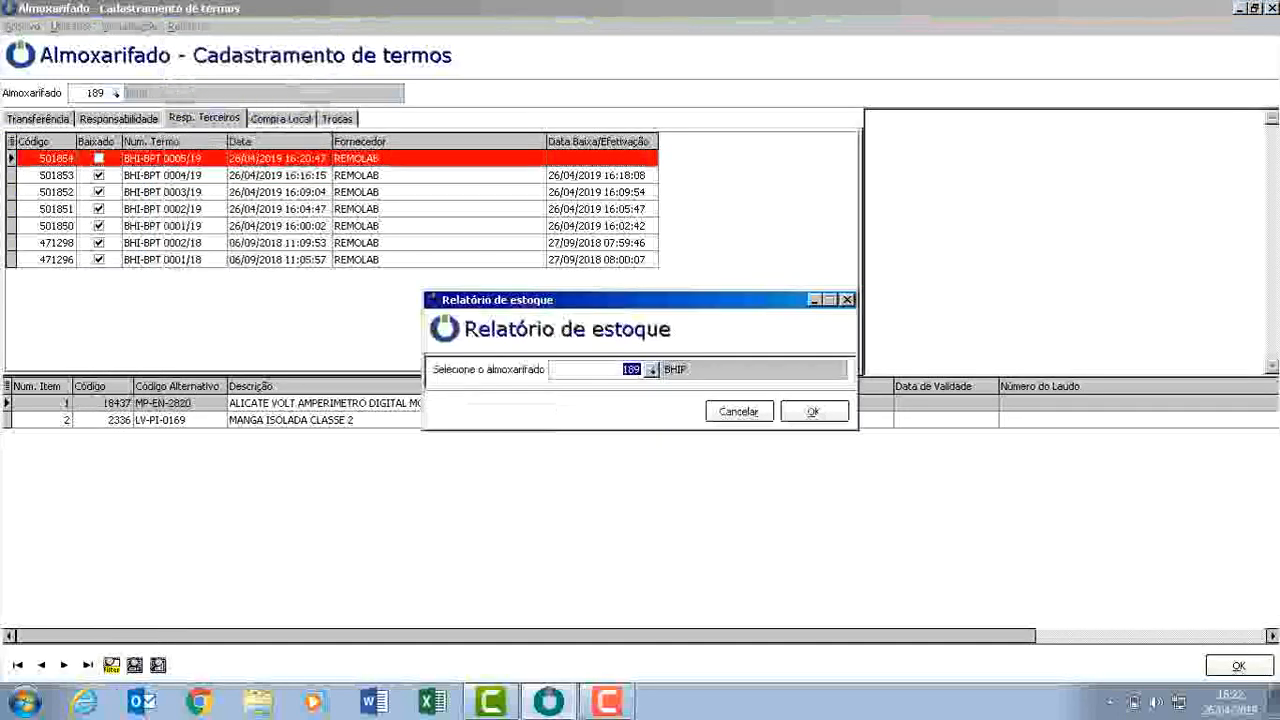
{"action": "left_click", "coordinate": [811, 411]}
{"action": "left_click", "coordinate": [152, 27]}
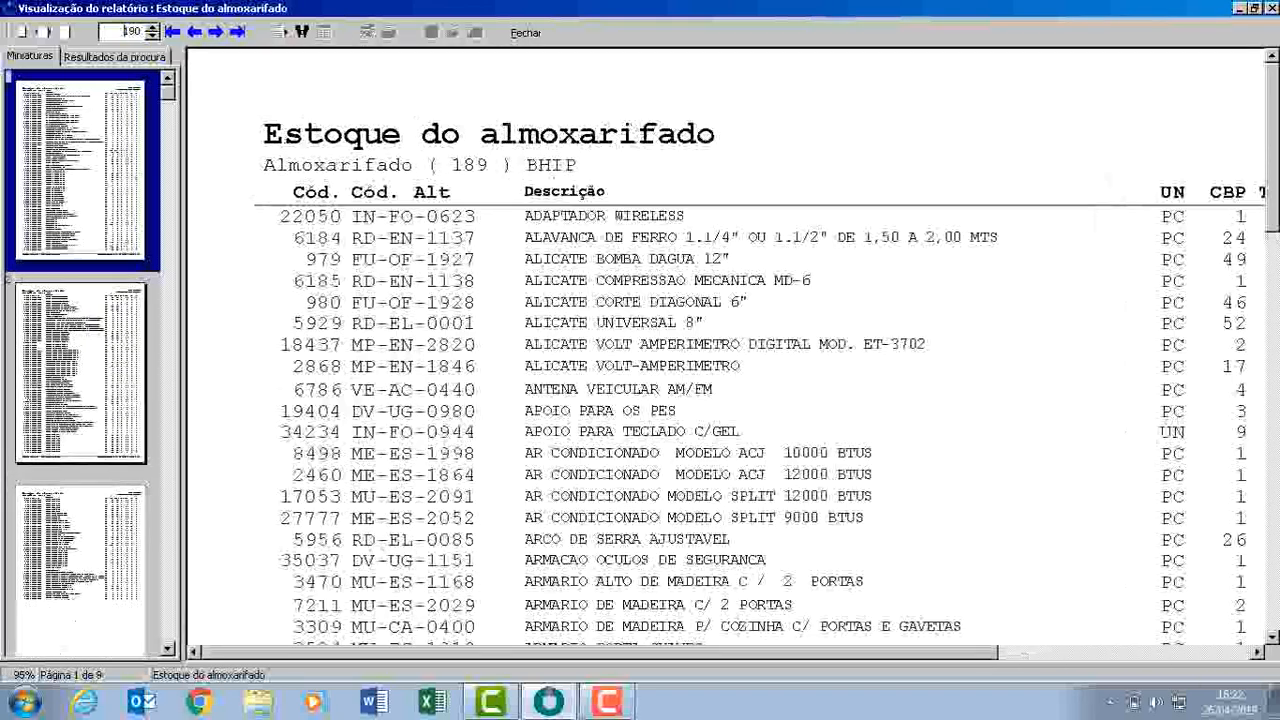
{"action": "left_click_drag", "start_coordinate": [640, 652], "coordinate": [857, 652]}
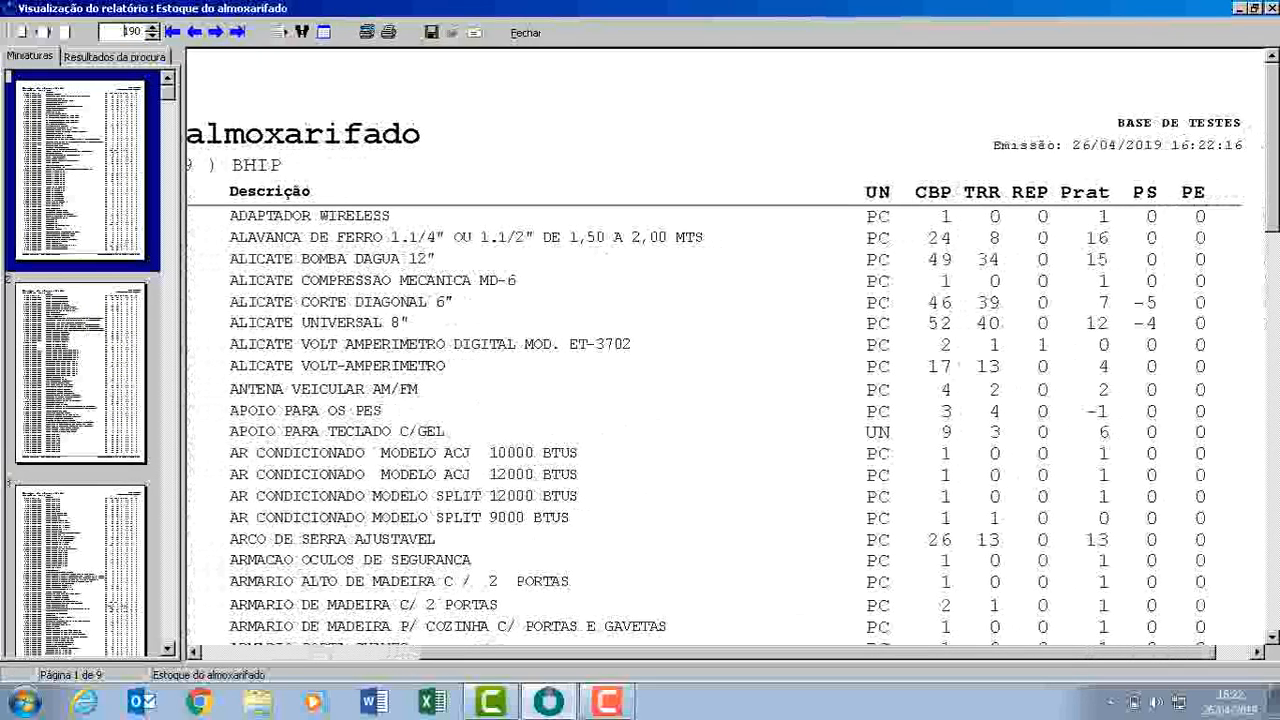
{"action": "key", "text": "Escape"}
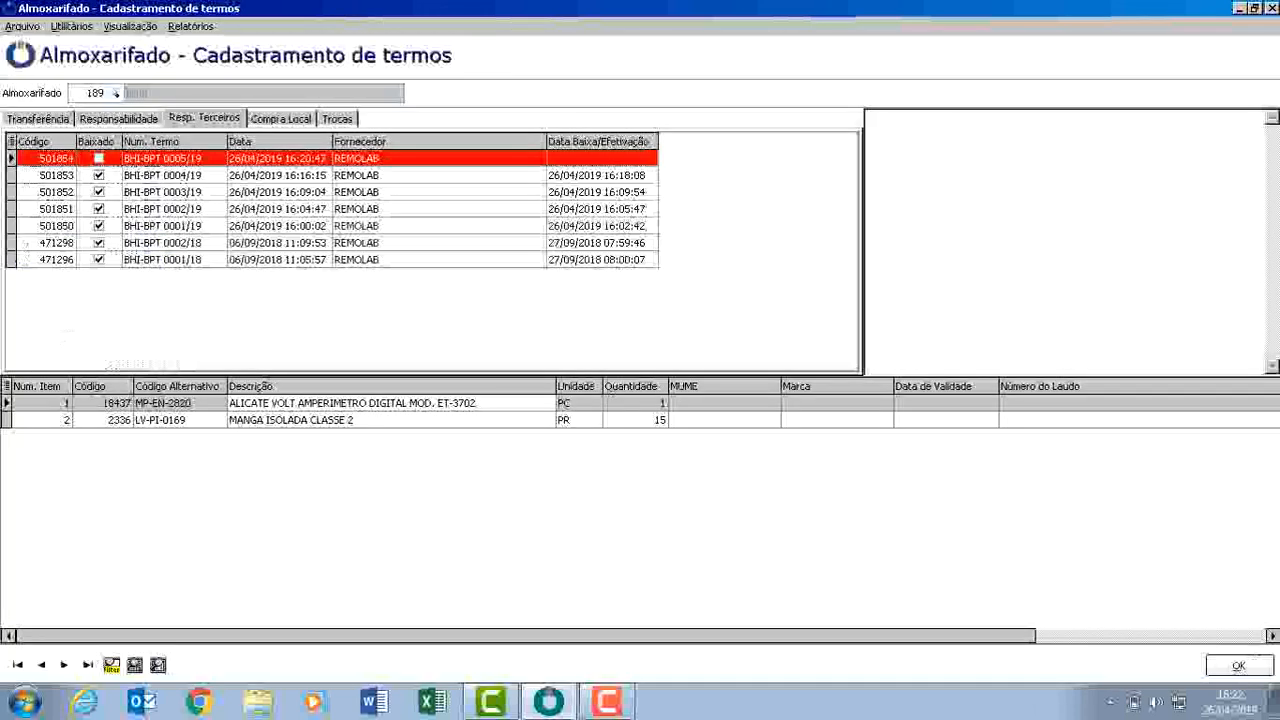
Start another third-party responsibility term (Inclusão) with supplier 25773.
{"action": "left_click", "coordinate": [22, 27]}
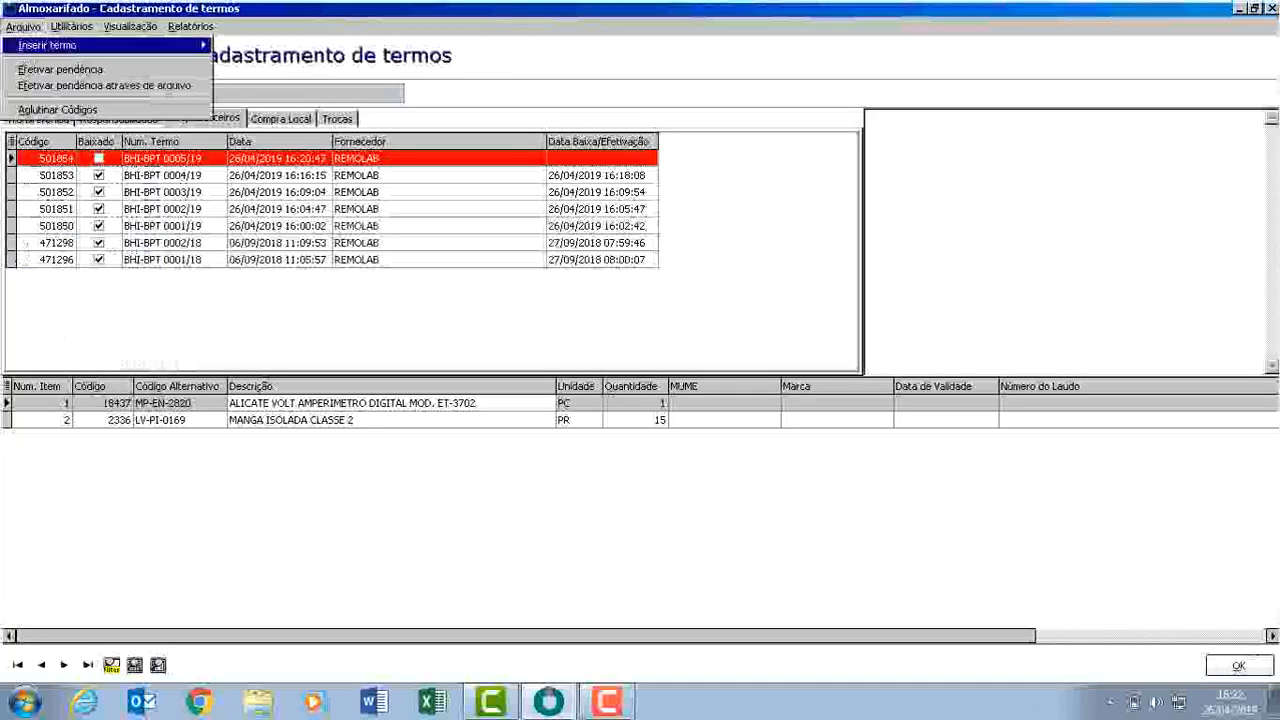
{"action": "mouse_move", "coordinate": [48, 45]}
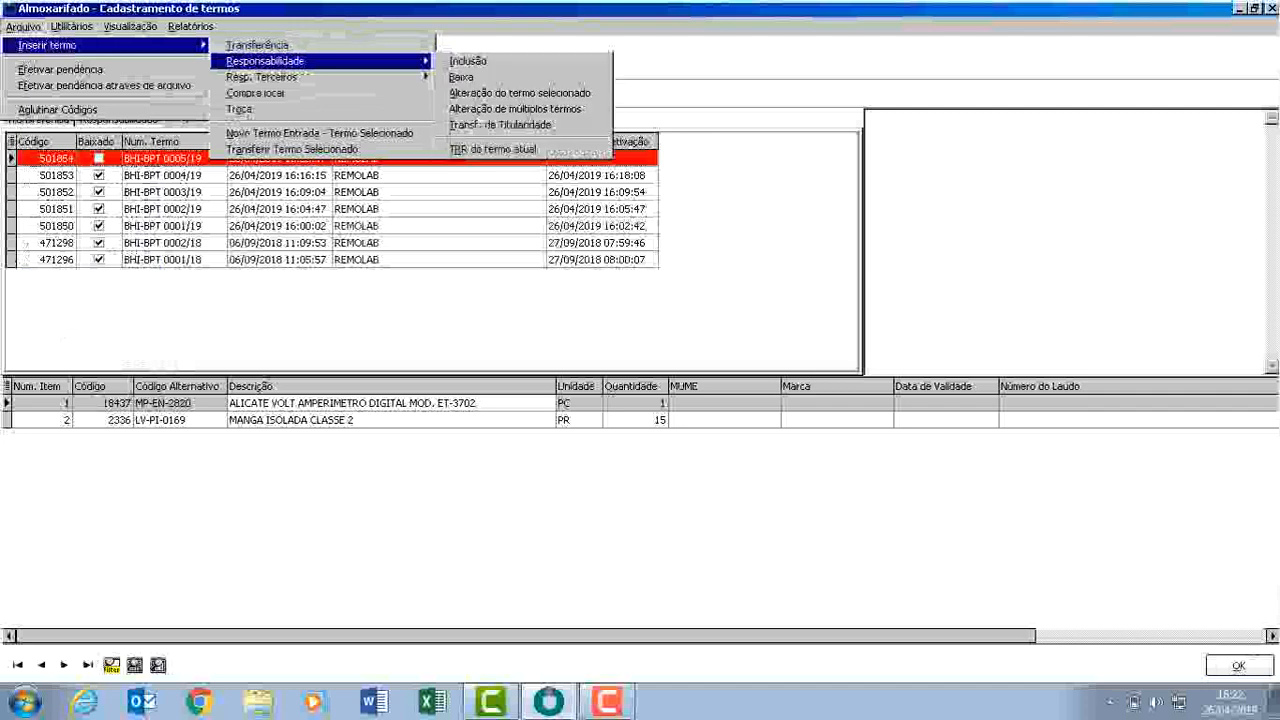
{"action": "mouse_move", "coordinate": [262, 77]}
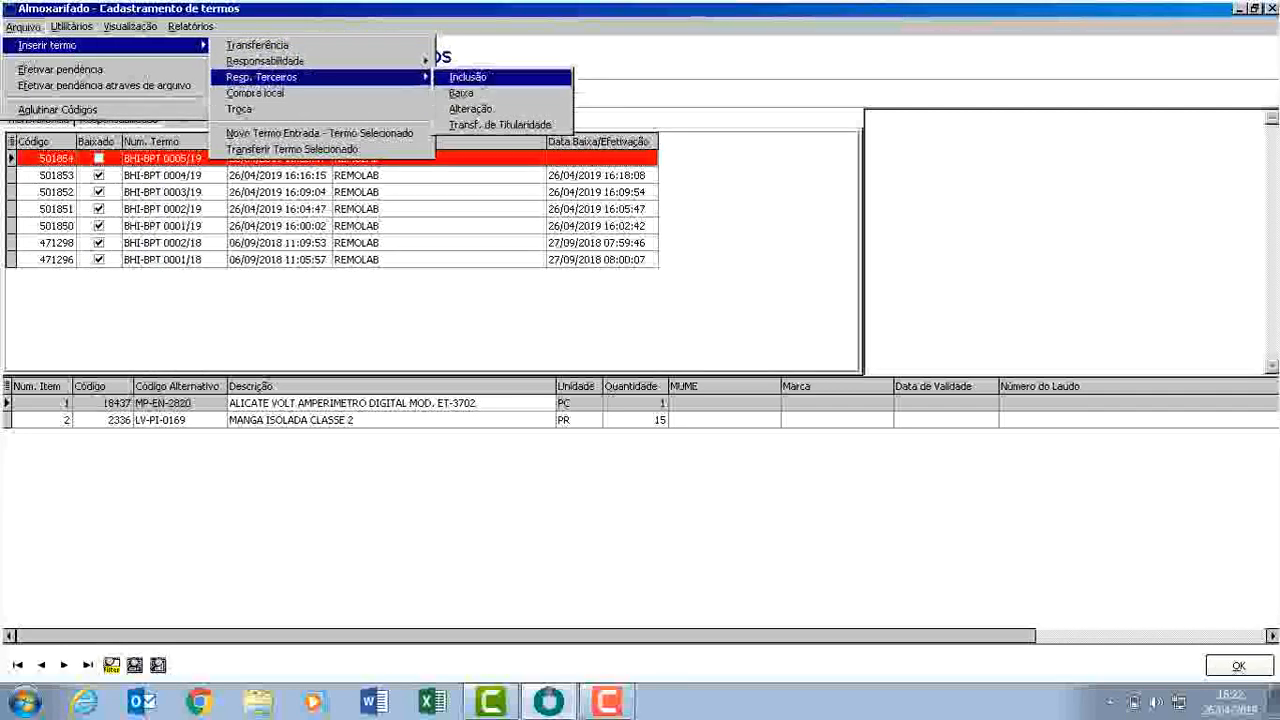
{"action": "left_click", "coordinate": [468, 77]}
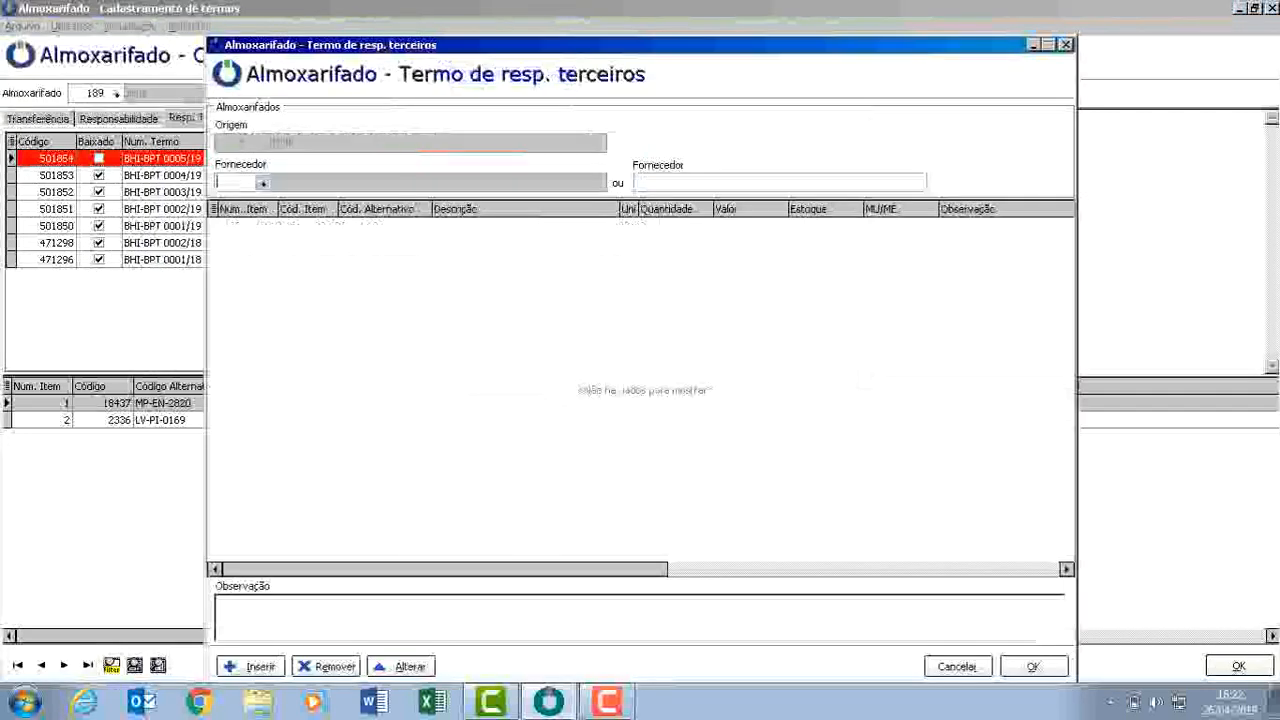
{"action": "type", "text": "25773"}
{"action": "key", "text": "Tab"}
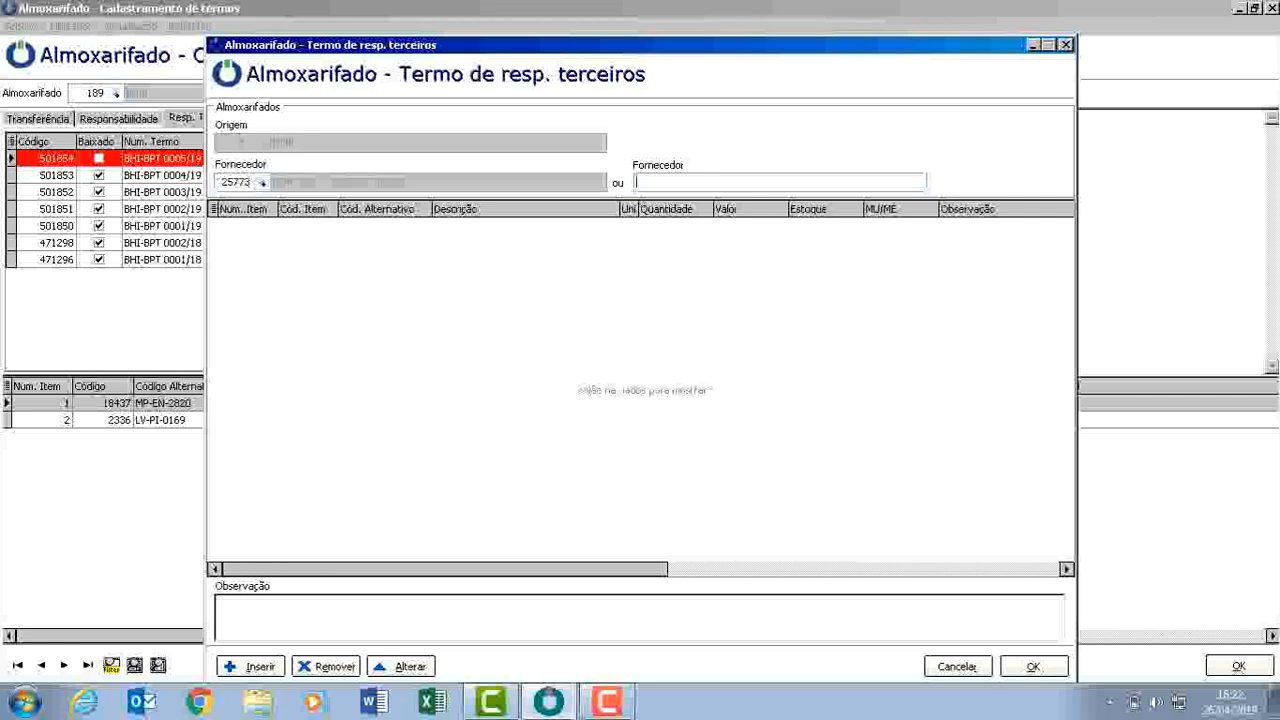
Add item 6184 (ALAVANCA DE FERRO) with quantity 10 to the term, close the item dialog and save the term.
{"action": "key", "text": "alt+i"}
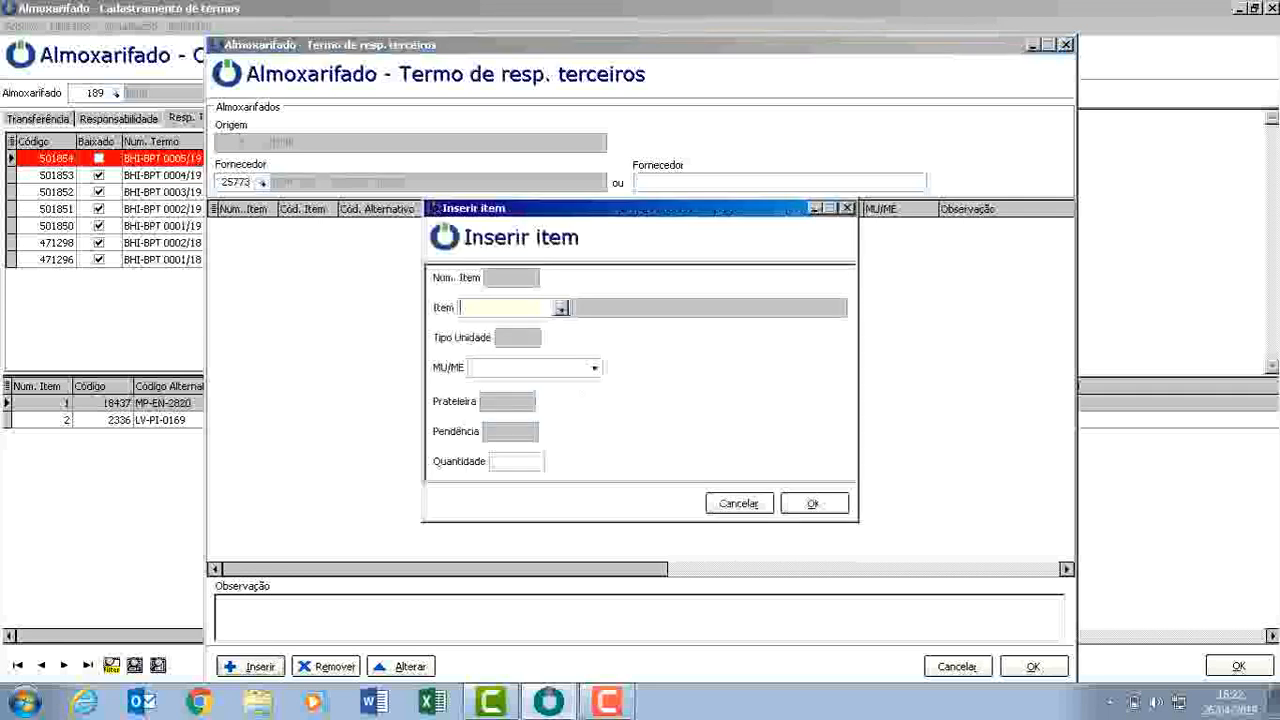
{"action": "type", "text": "ALAVA"}
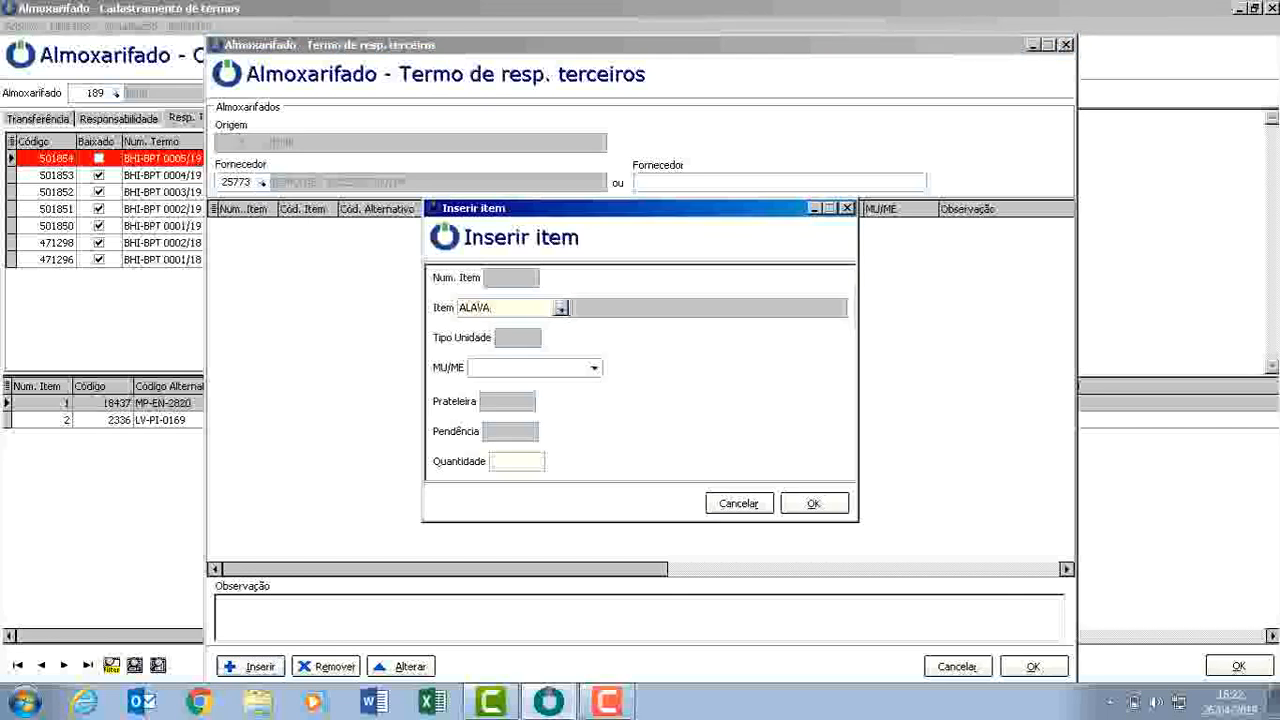
{"action": "key", "text": "Tab"}
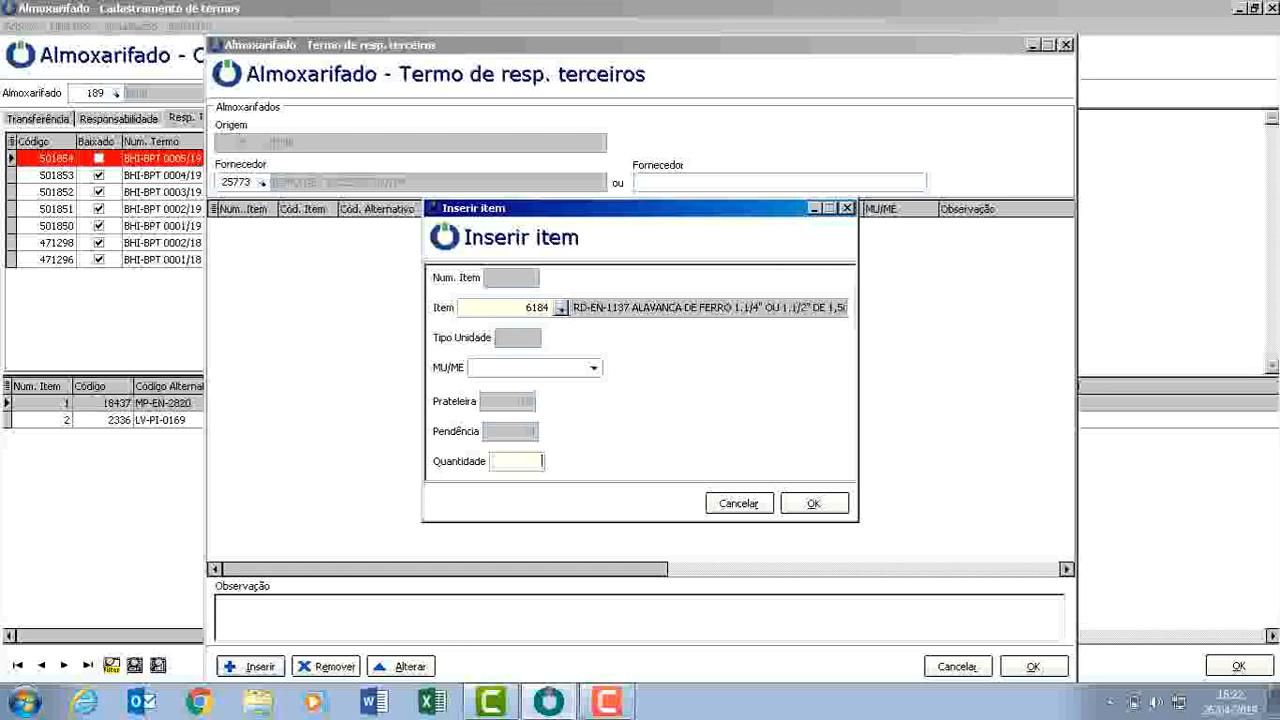
{"action": "type", "text": "10"}
{"action": "key", "text": "Return"}
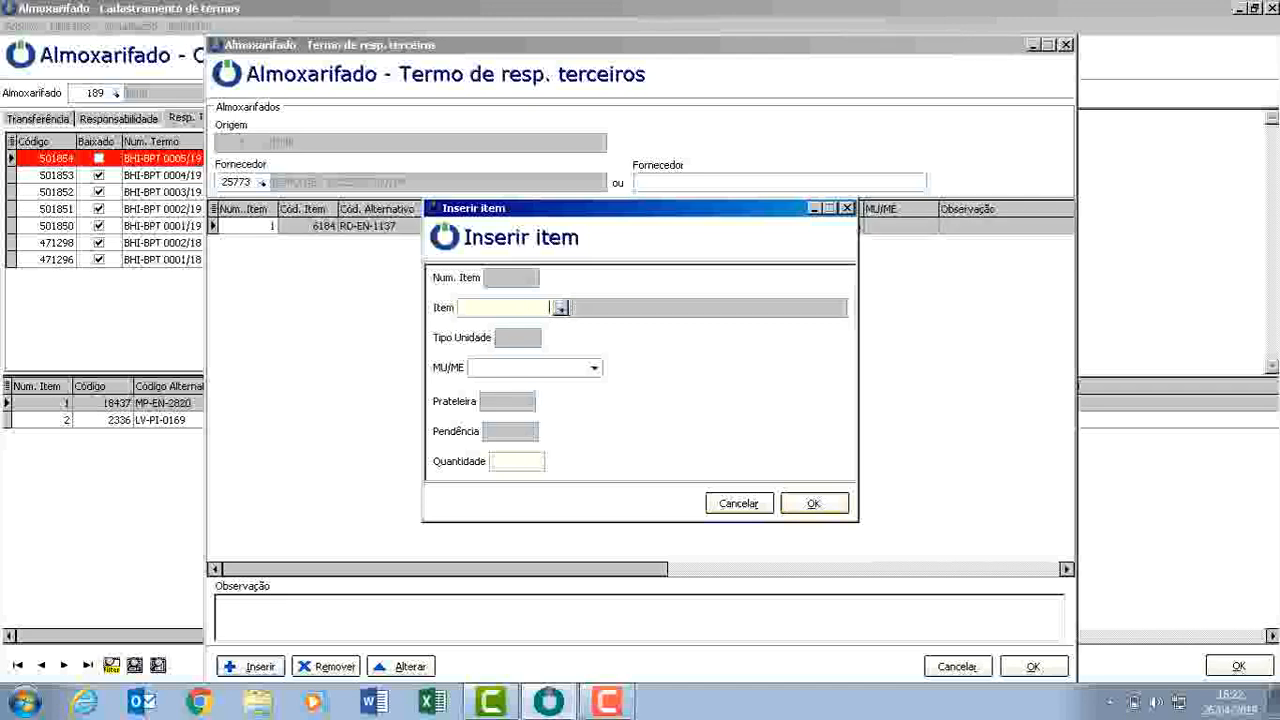
{"action": "key", "text": "Escape"}
{"action": "key", "text": "alt+o"}
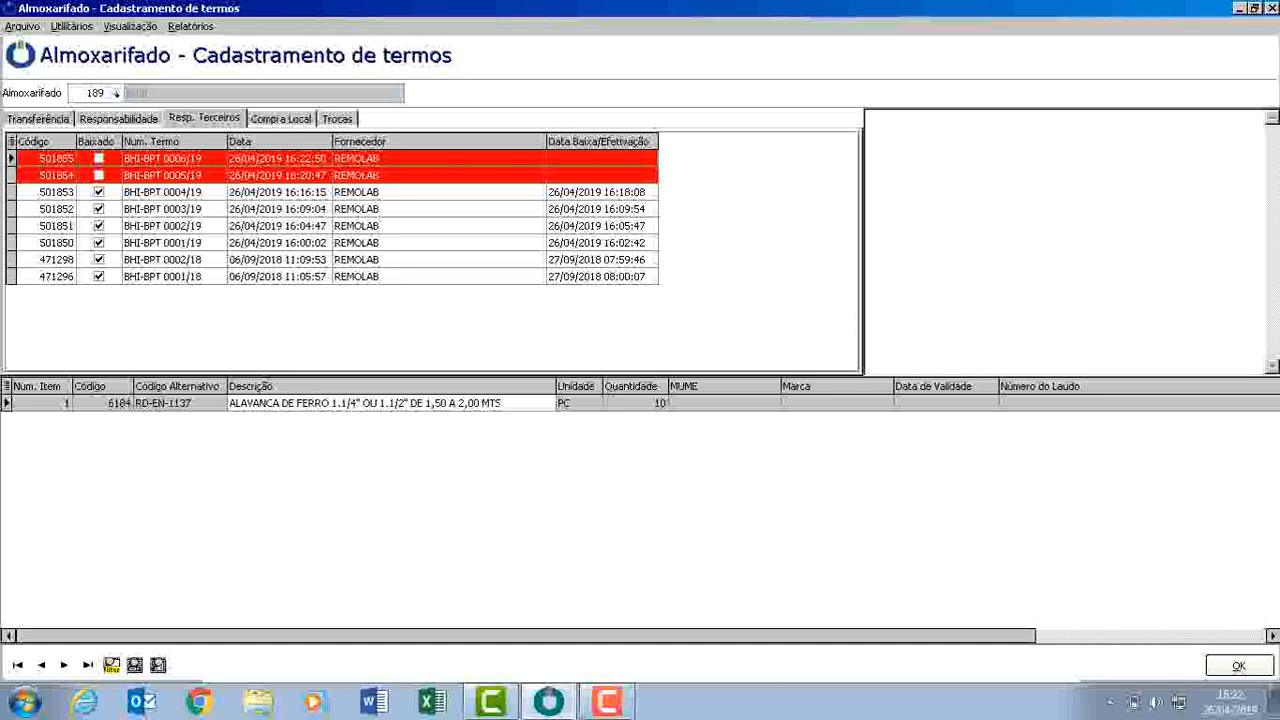
Generate the Estoque report for warehouse 189, scroll across its columns and close the preview.
{"action": "key", "text": "alt+r"}
{"action": "key", "text": "Down"}
{"action": "key", "text": "Down"}
{"action": "key", "text": "Down"}
{"action": "key", "text": "Return"}
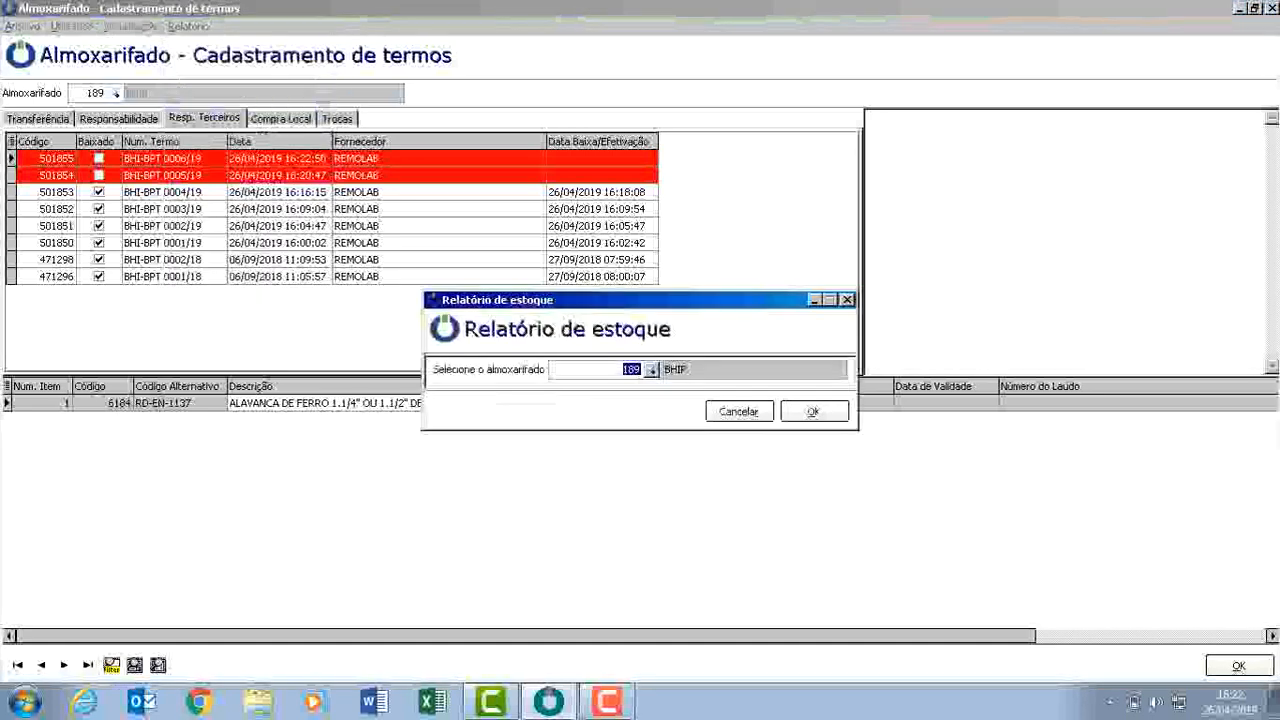
{"action": "key", "text": "Return"}
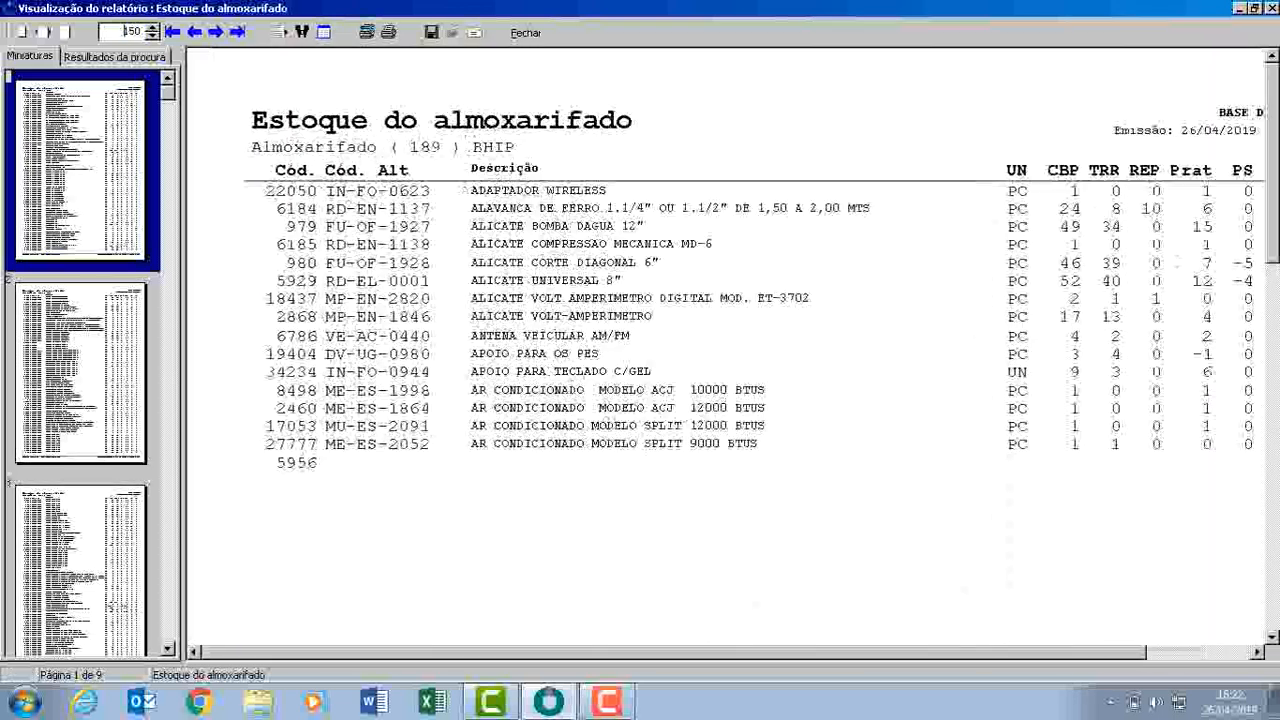
{"action": "scroll", "coordinate": [725, 346], "scroll_direction": "right", "scroll_amount": 3}
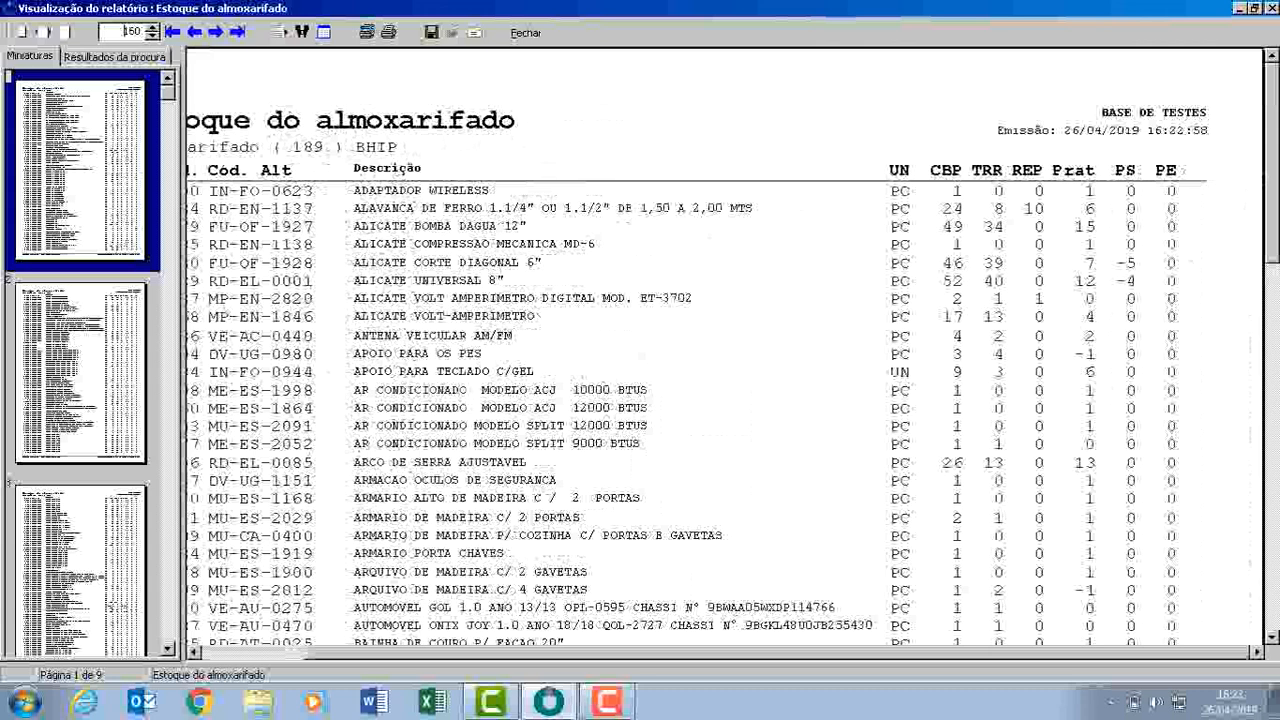
{"action": "key", "text": "Escape"}
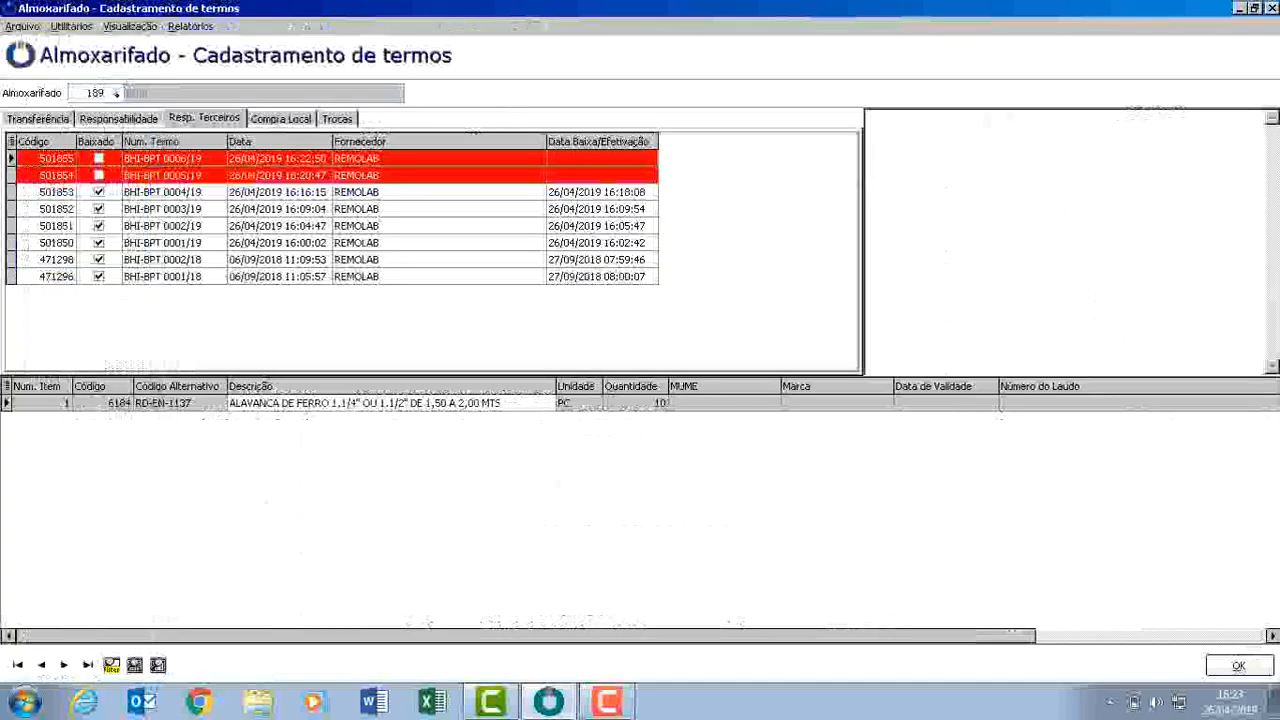
Preview the selected-term report for BHI-BPT 0006/19, scroll through both copies and close the preview.
{"action": "left_click", "coordinate": [278, 175]}
{"action": "left_click", "coordinate": [278, 158]}
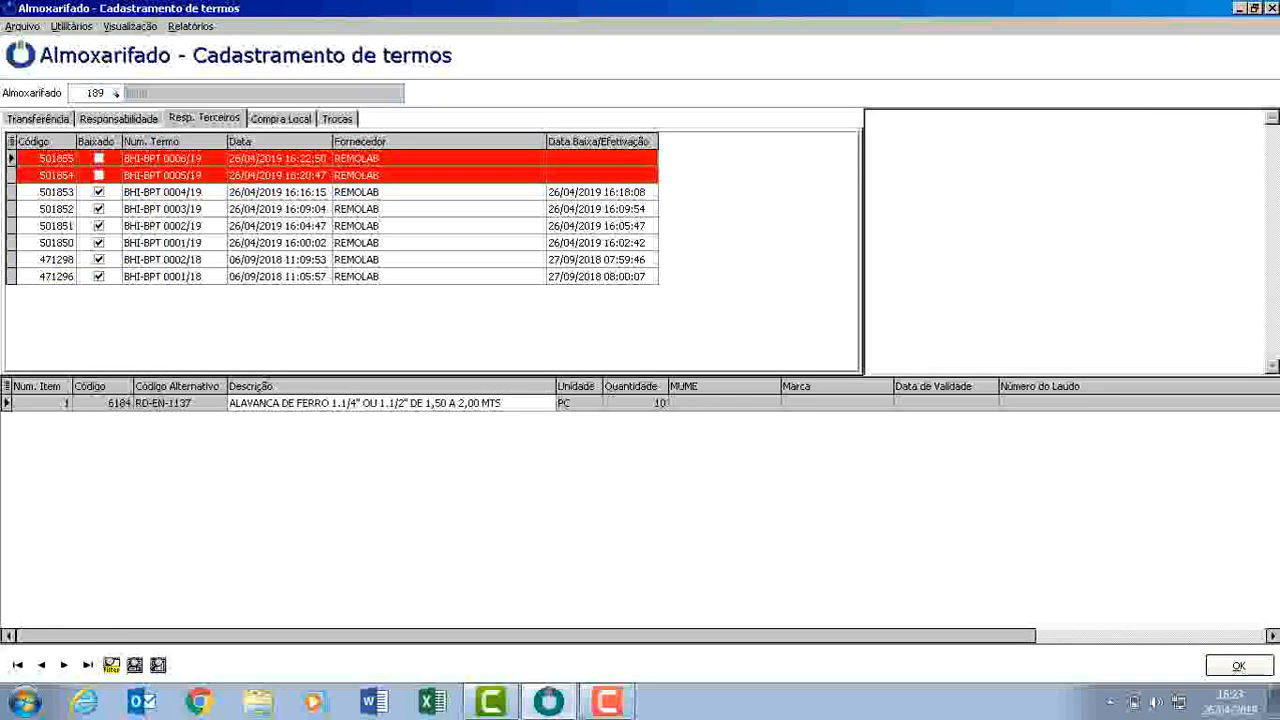
{"action": "key", "text": "alt+r"}
{"action": "key", "text": "Down"}
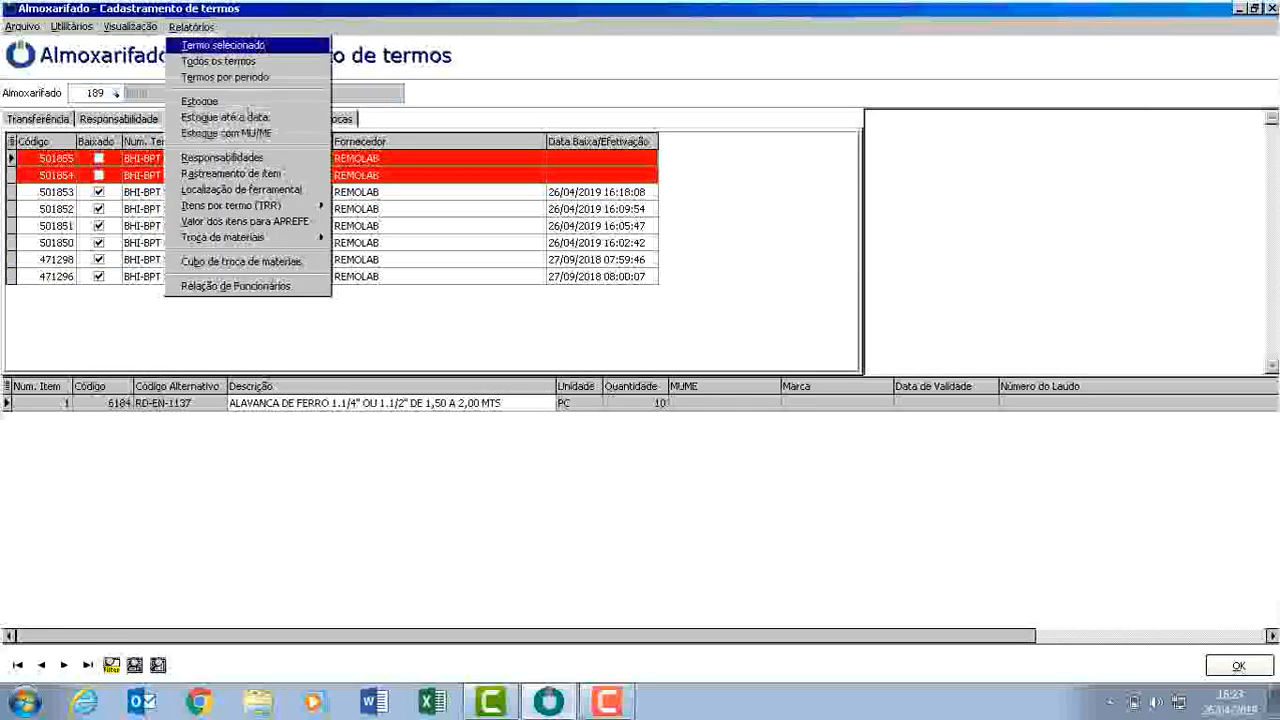
{"action": "key", "text": "Return"}
{"action": "key", "text": "Up"}
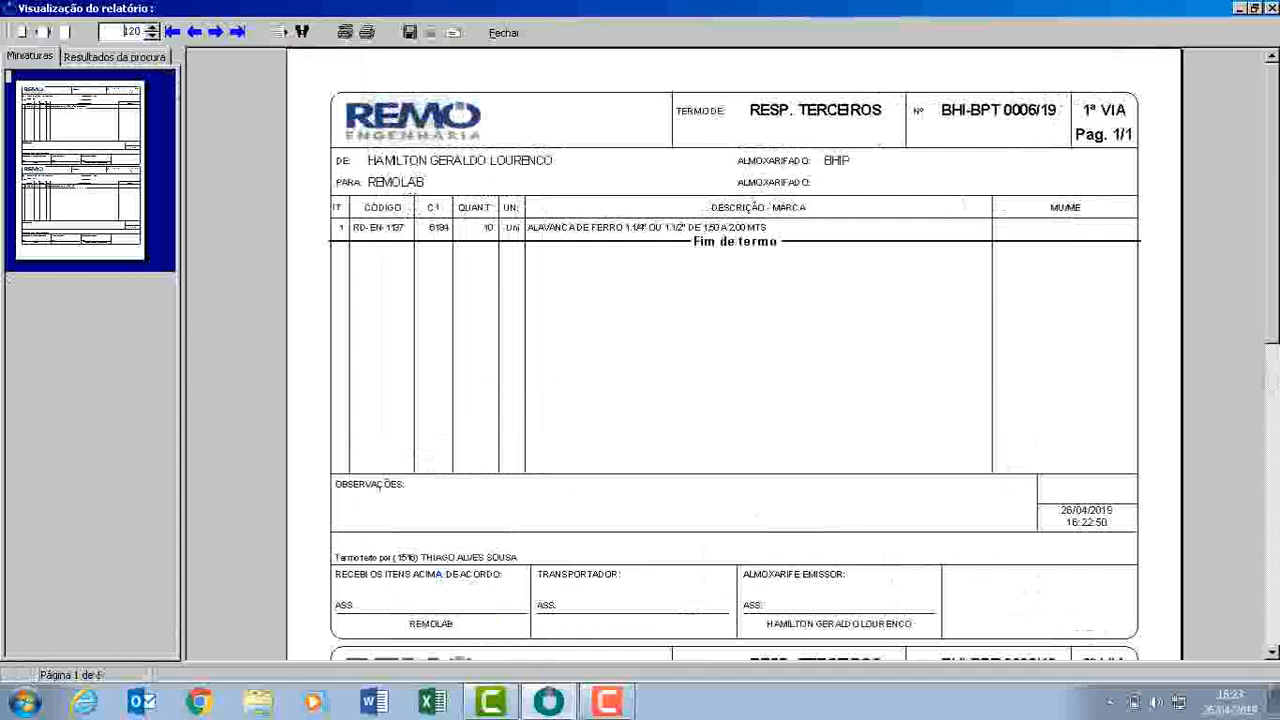
{"action": "scroll", "coordinate": [734, 360], "scroll_direction": "down", "scroll_amount": 5}
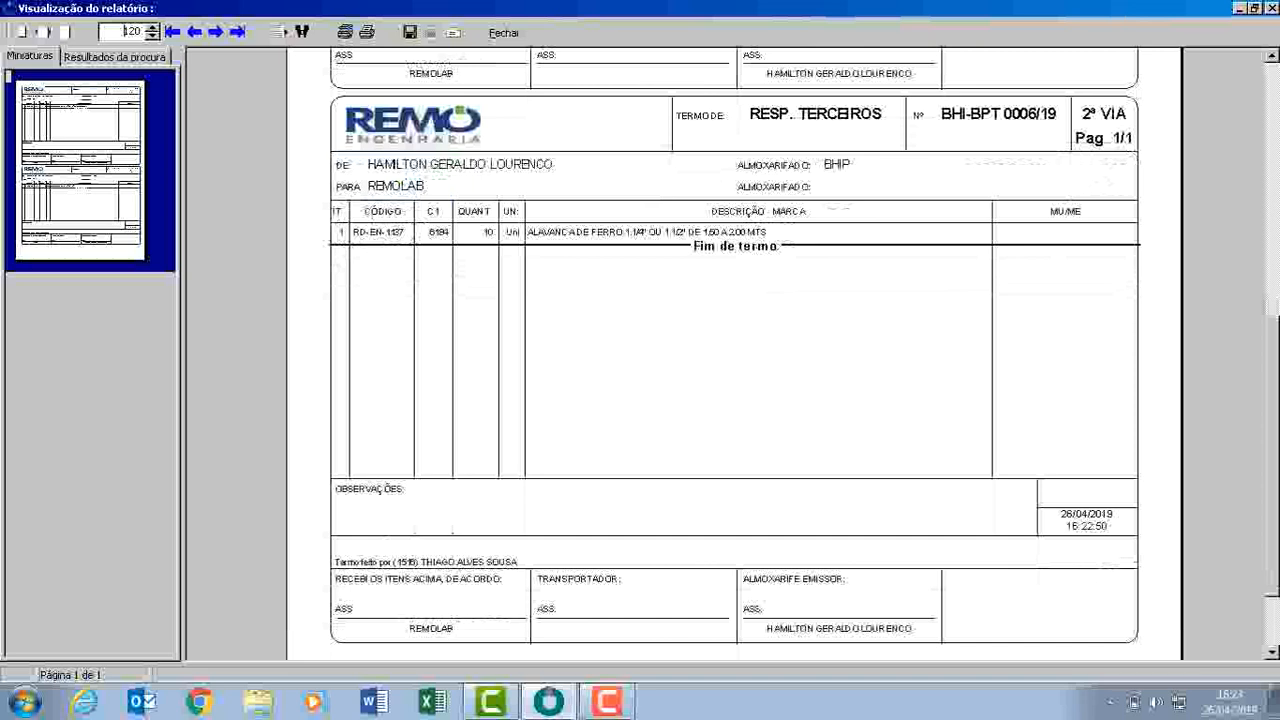
{"action": "key", "text": "Escape"}
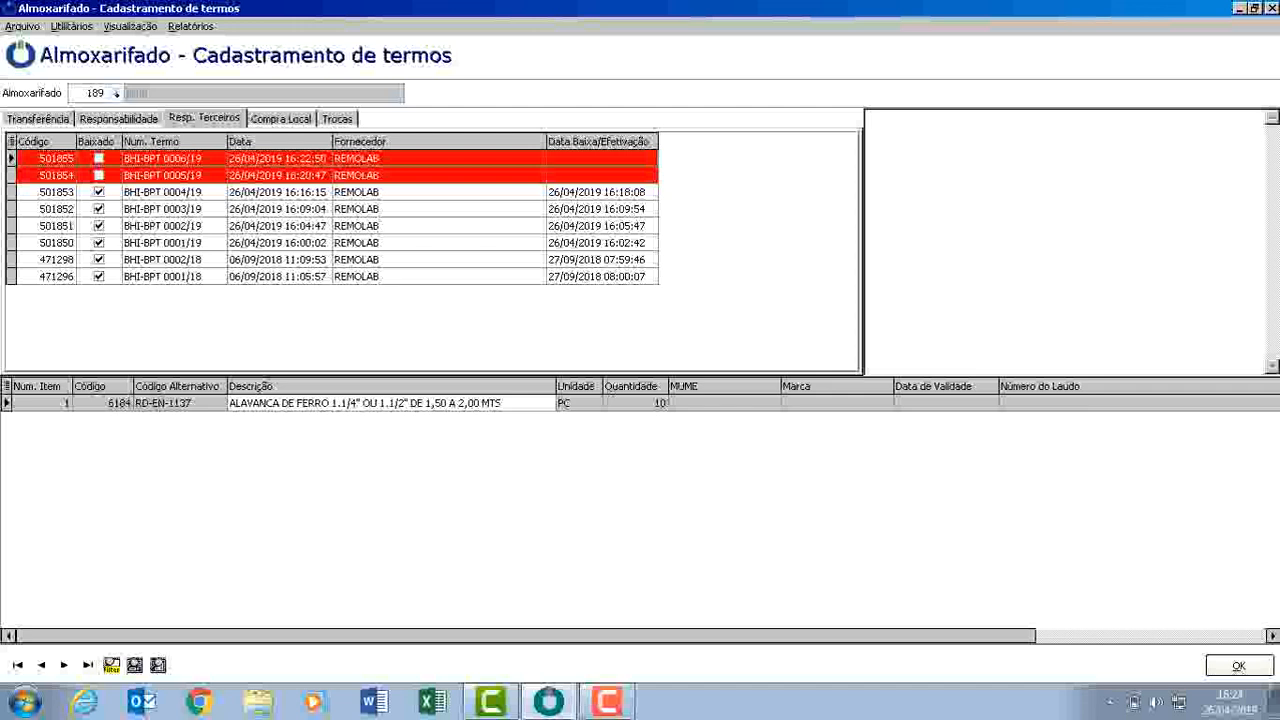
Write off (Baixa) the third-party term BHI-BPT 0005/19 and confirm the write-off.
{"action": "left_click", "coordinate": [400, 175]}
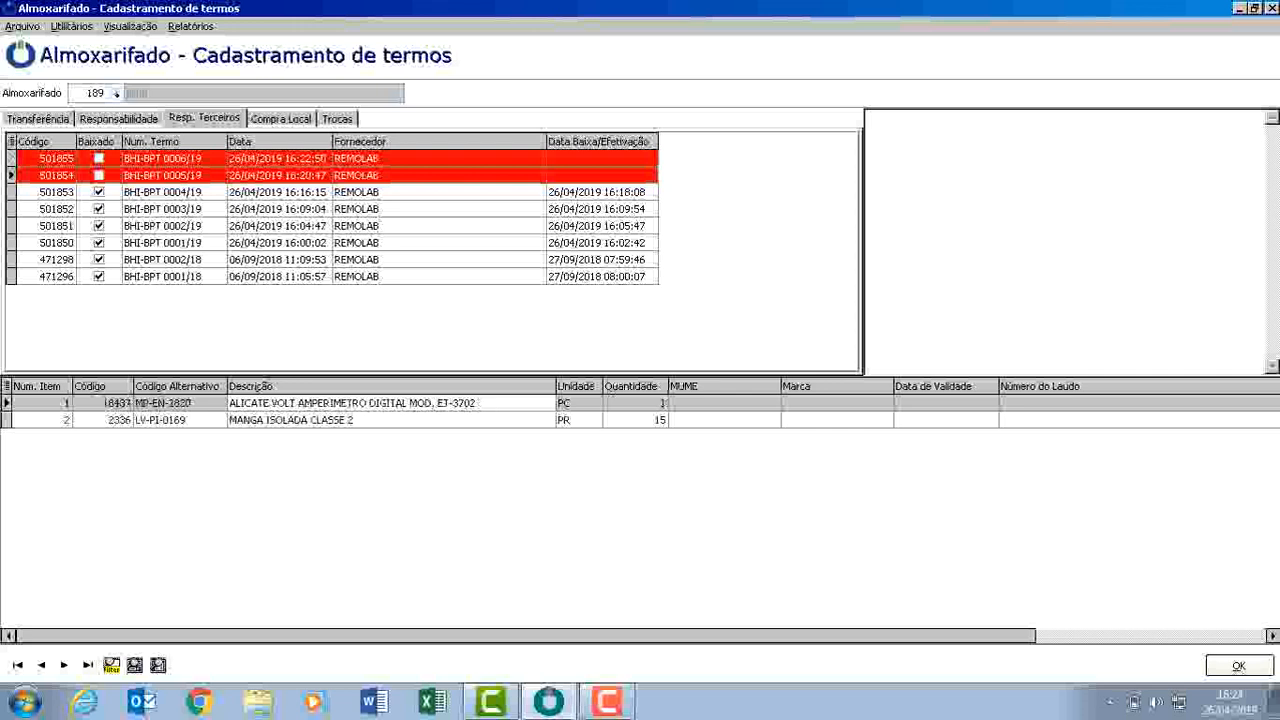
{"action": "left_click", "coordinate": [400, 403]}
{"action": "left_click", "coordinate": [400, 420]}
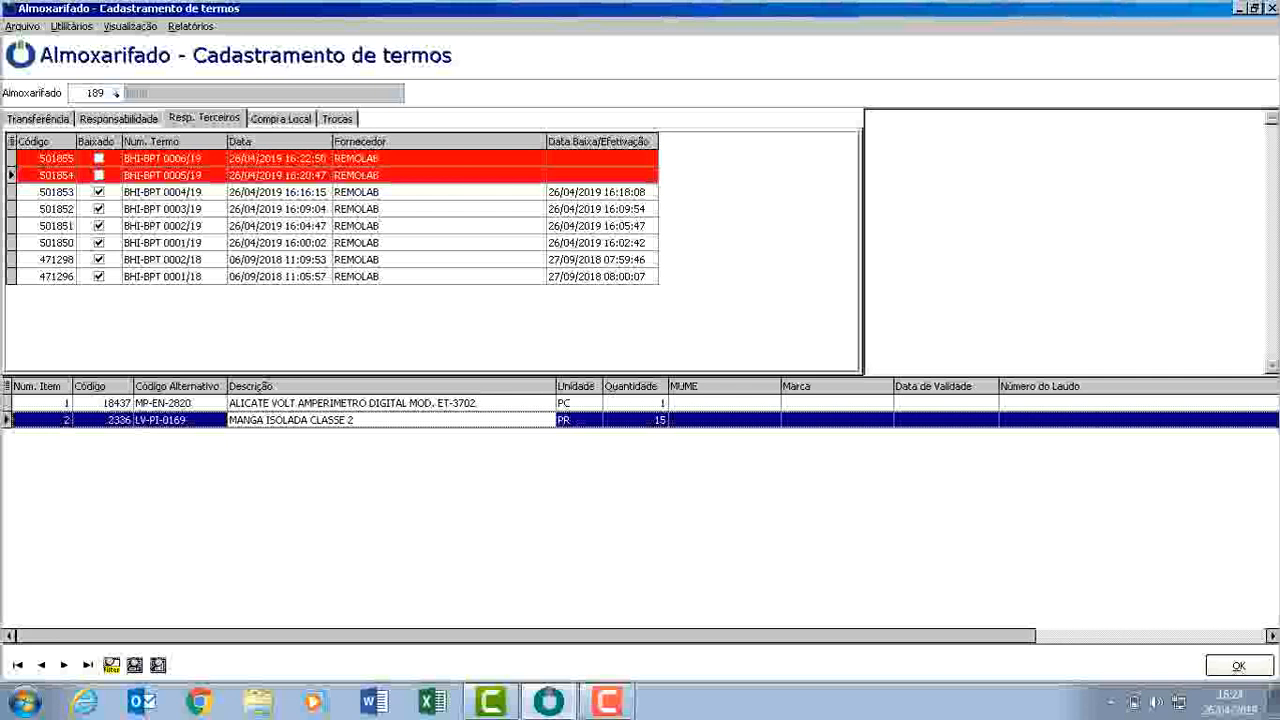
{"action": "left_click", "coordinate": [400, 175]}
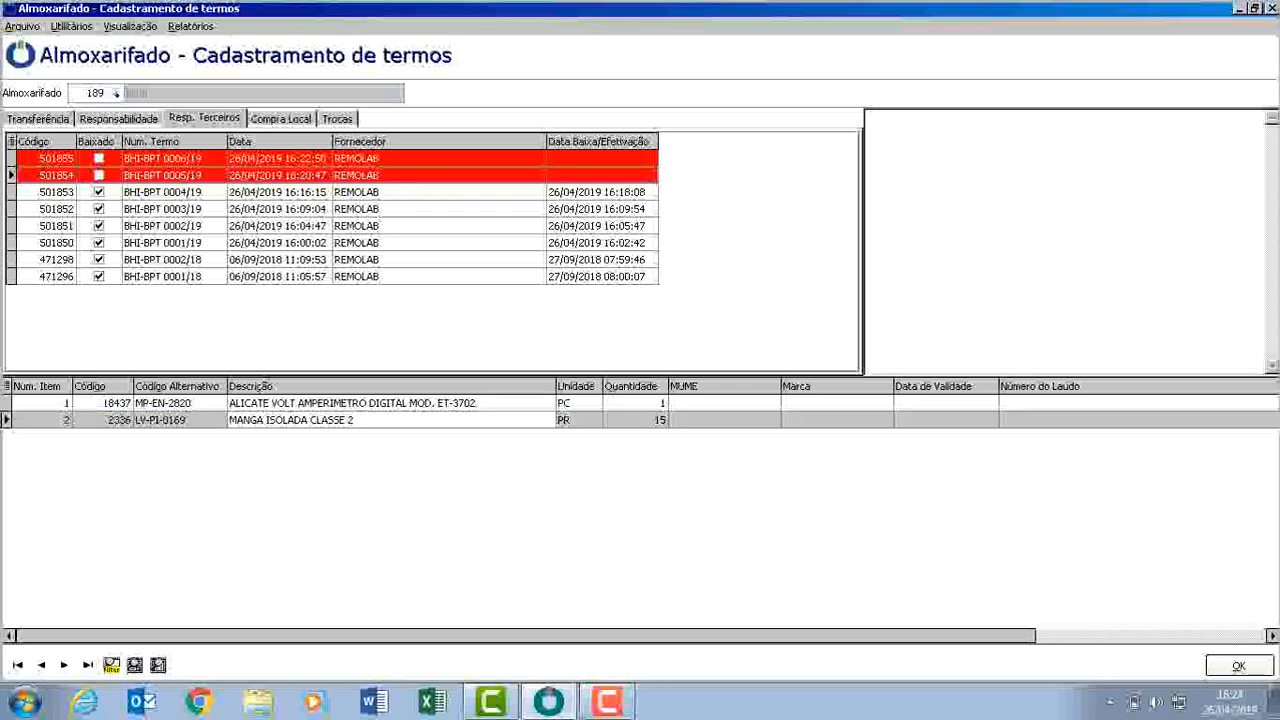
{"action": "left_click", "coordinate": [23, 27]}
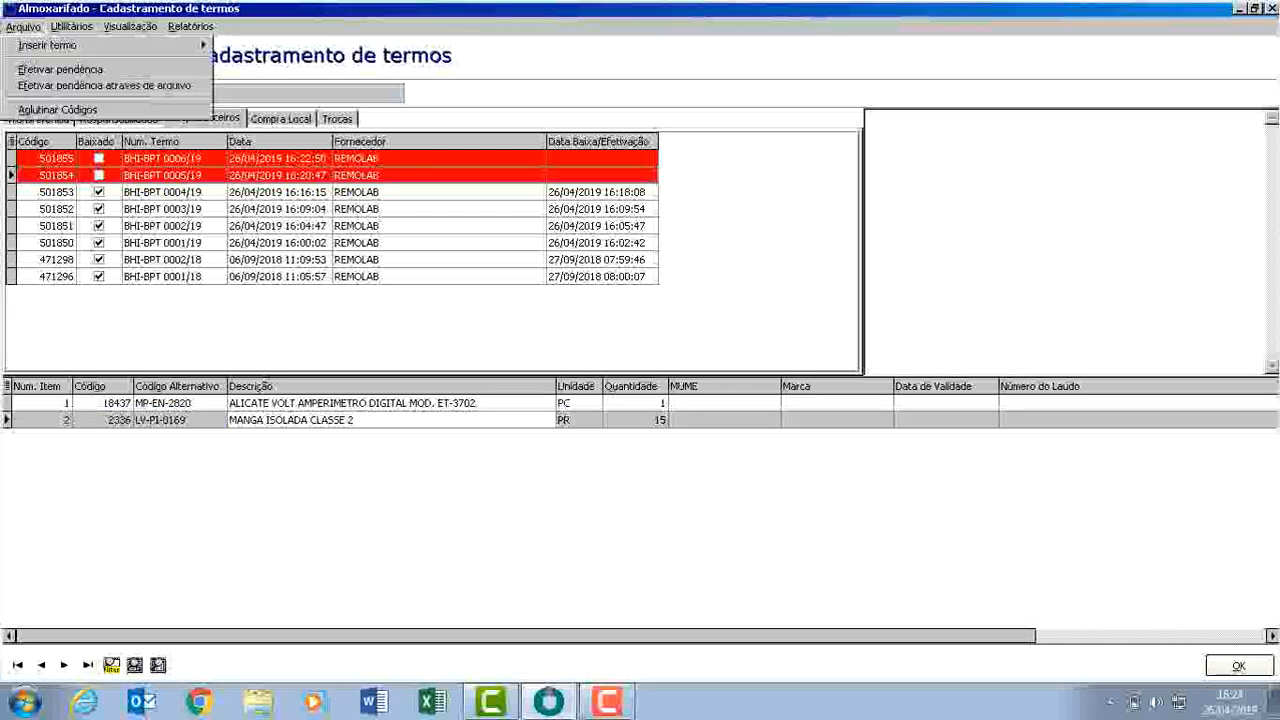
{"action": "mouse_move", "coordinate": [48, 45]}
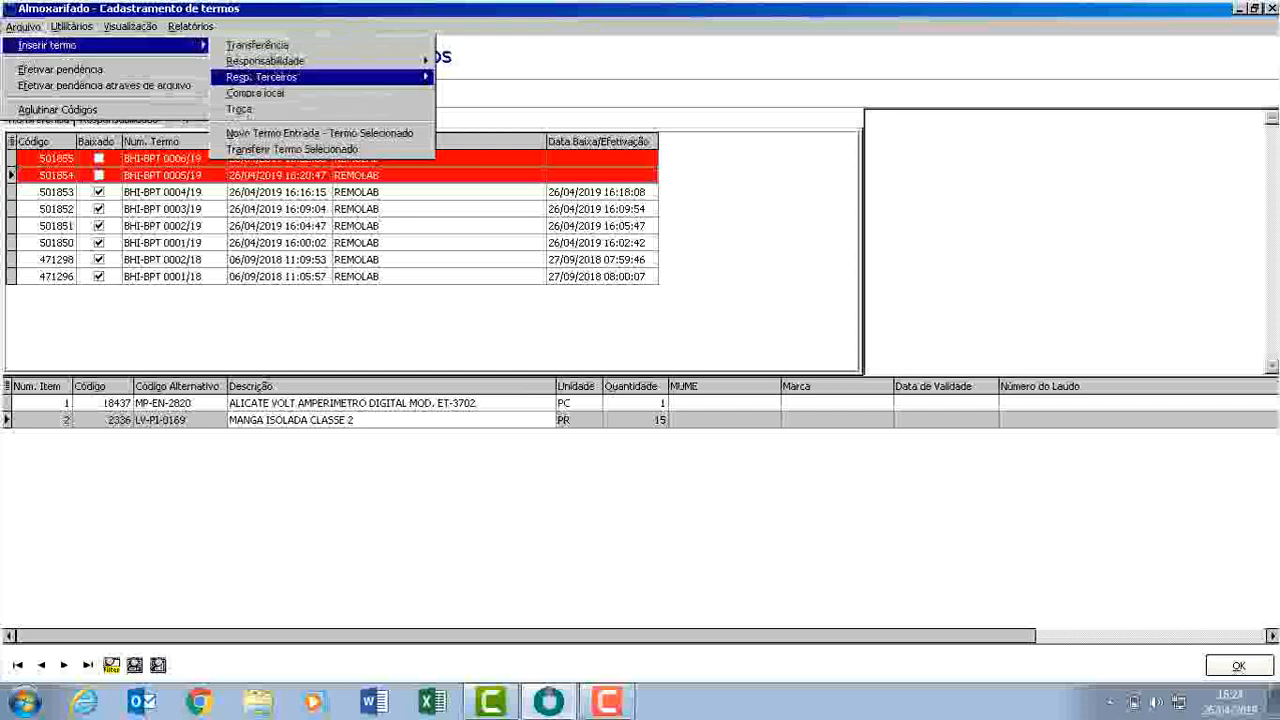
{"action": "mouse_move", "coordinate": [262, 77]}
{"action": "left_click", "coordinate": [461, 92]}
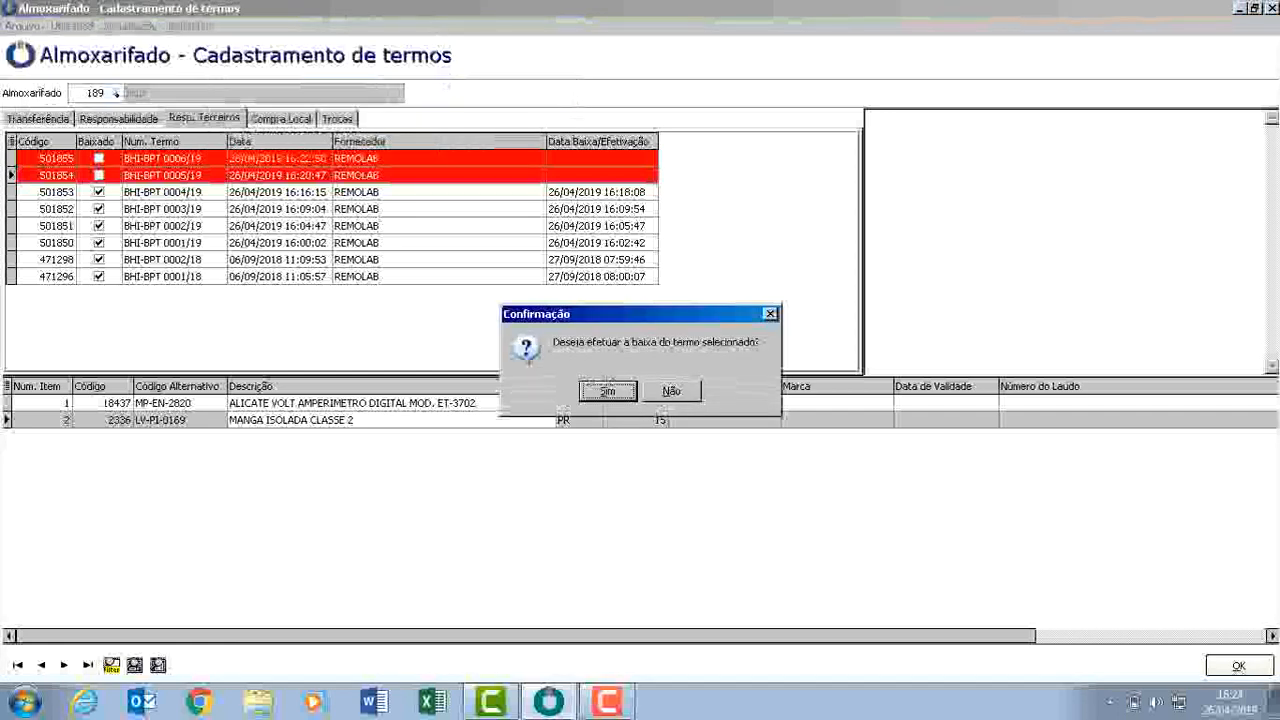
{"action": "left_click", "coordinate": [602, 390]}
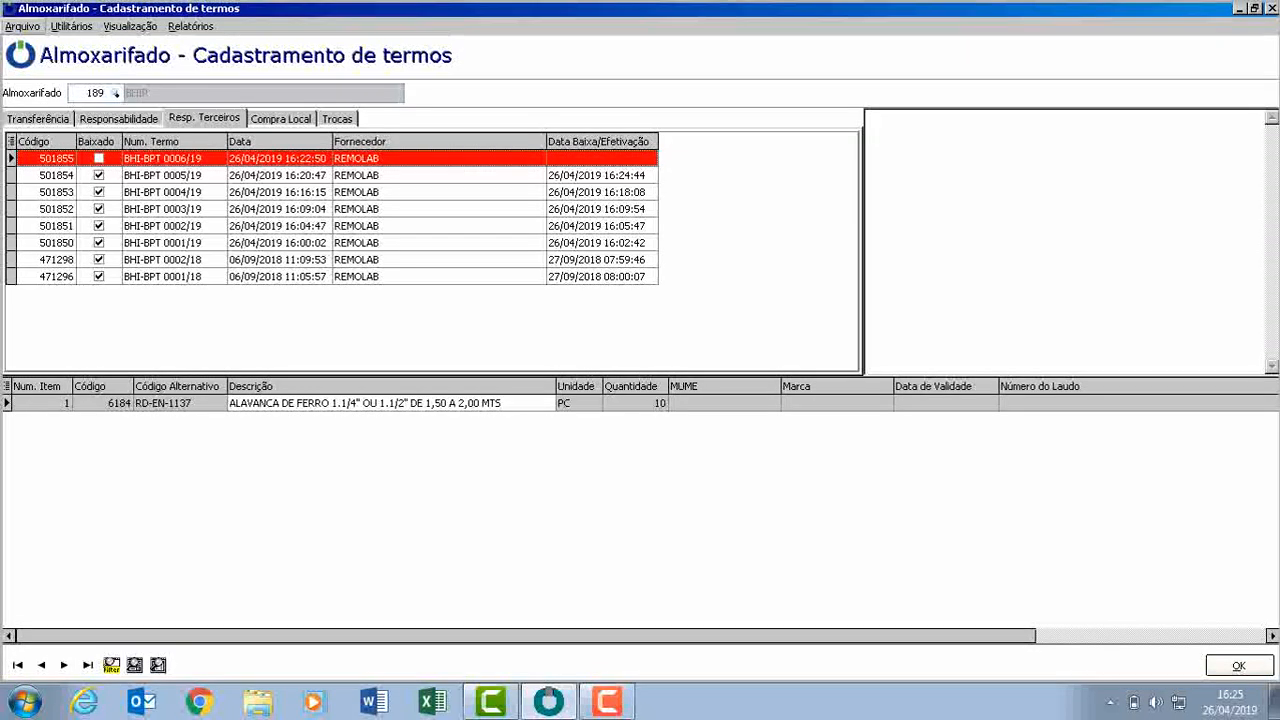
Alter the third-party term BHI-BPT 0006/19, setting the lever item's quantity to 12, and save it.
{"action": "left_click", "coordinate": [22, 27]}
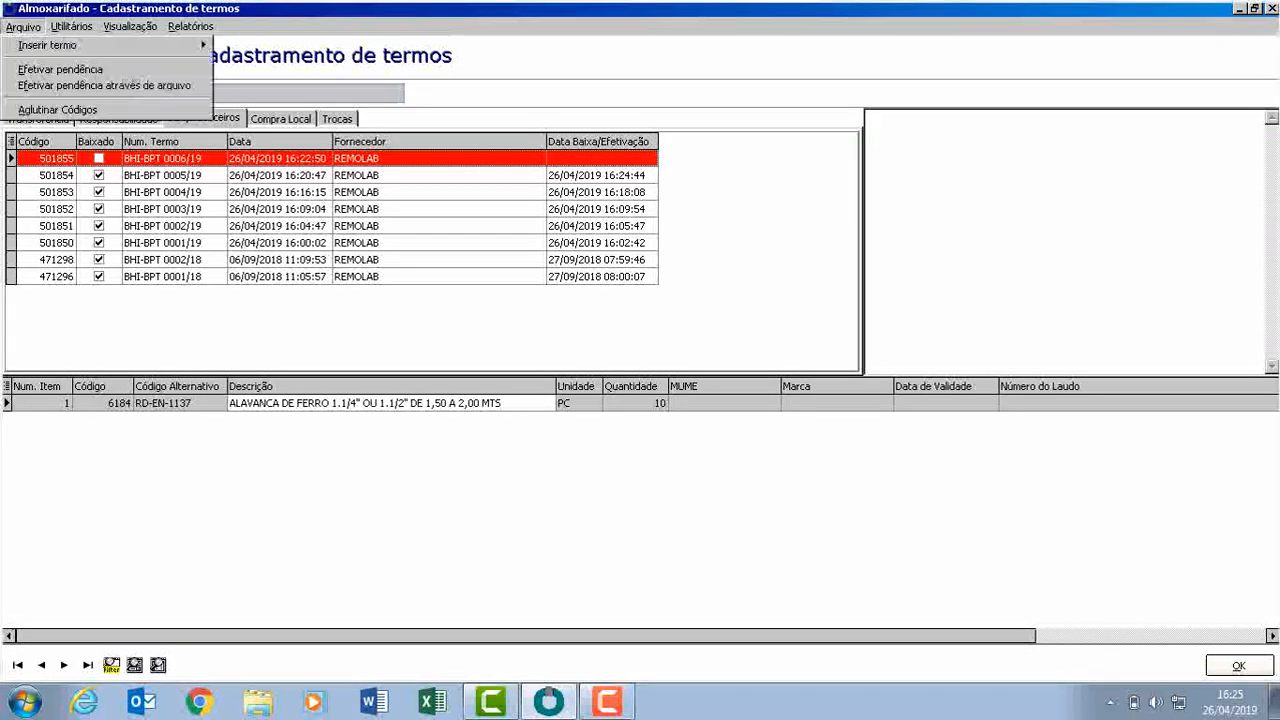
{"action": "mouse_move", "coordinate": [48, 45]}
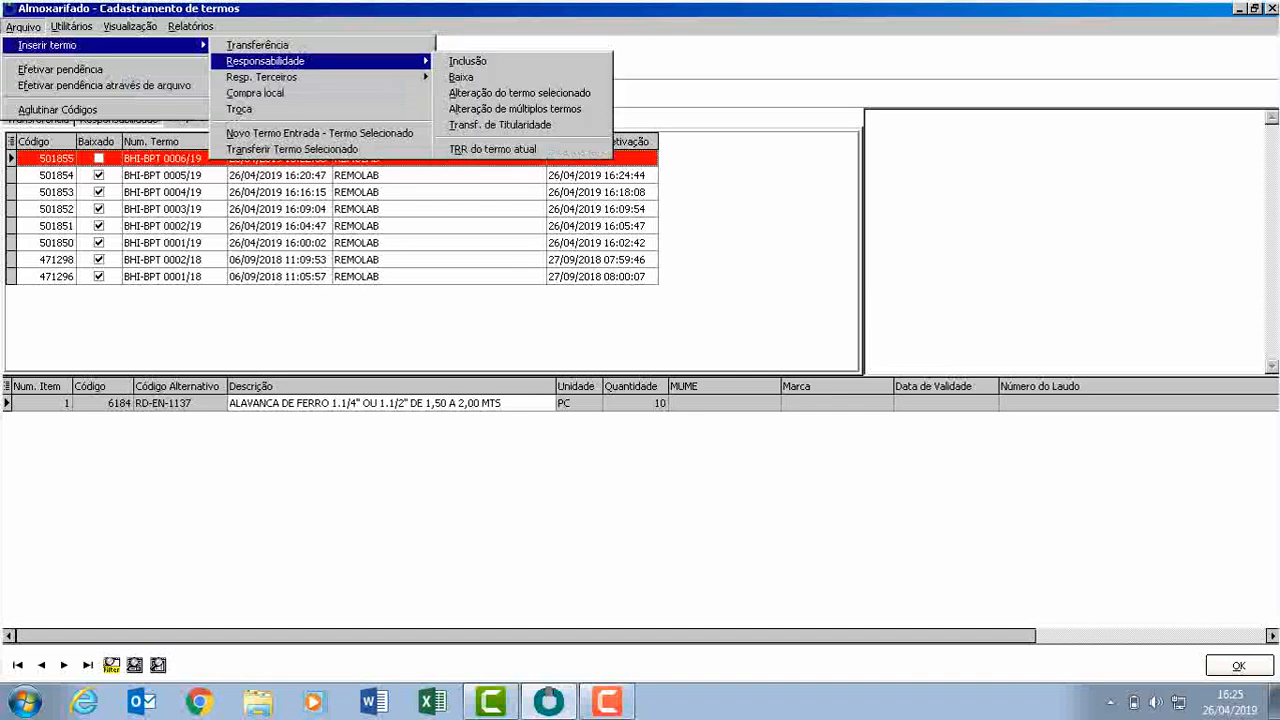
{"action": "mouse_move", "coordinate": [261, 77]}
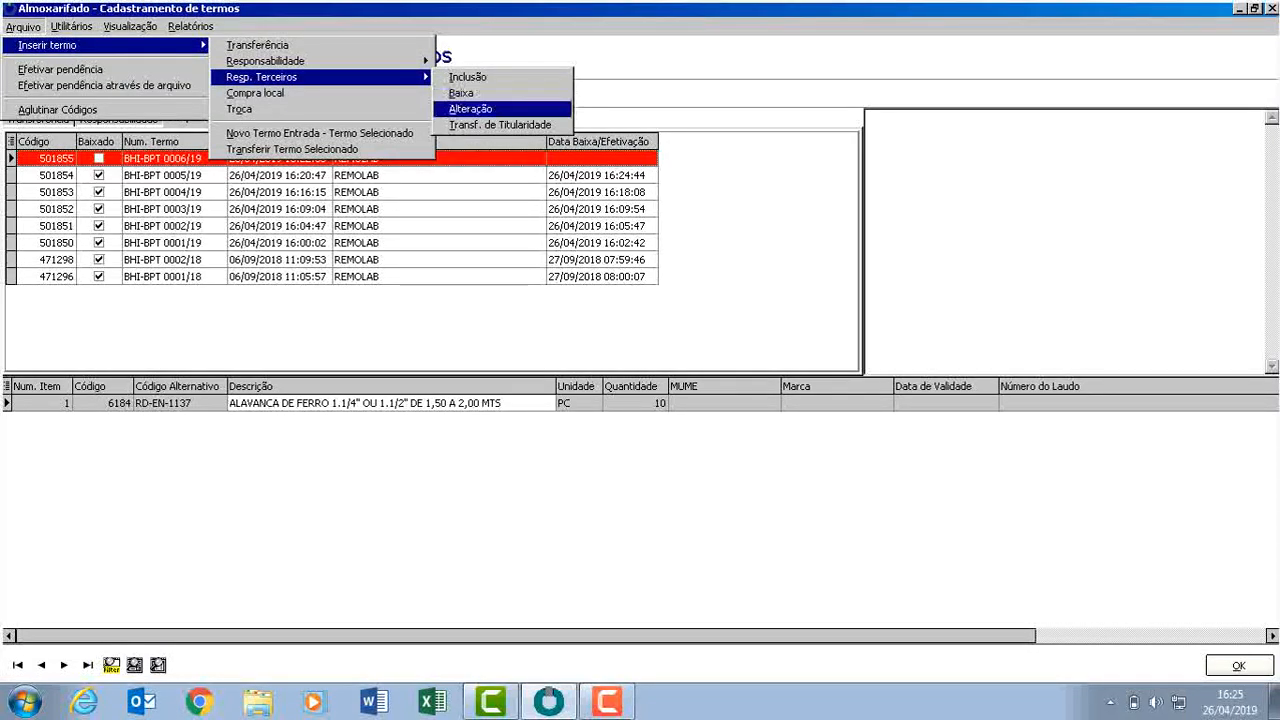
{"action": "left_click", "coordinate": [470, 108]}
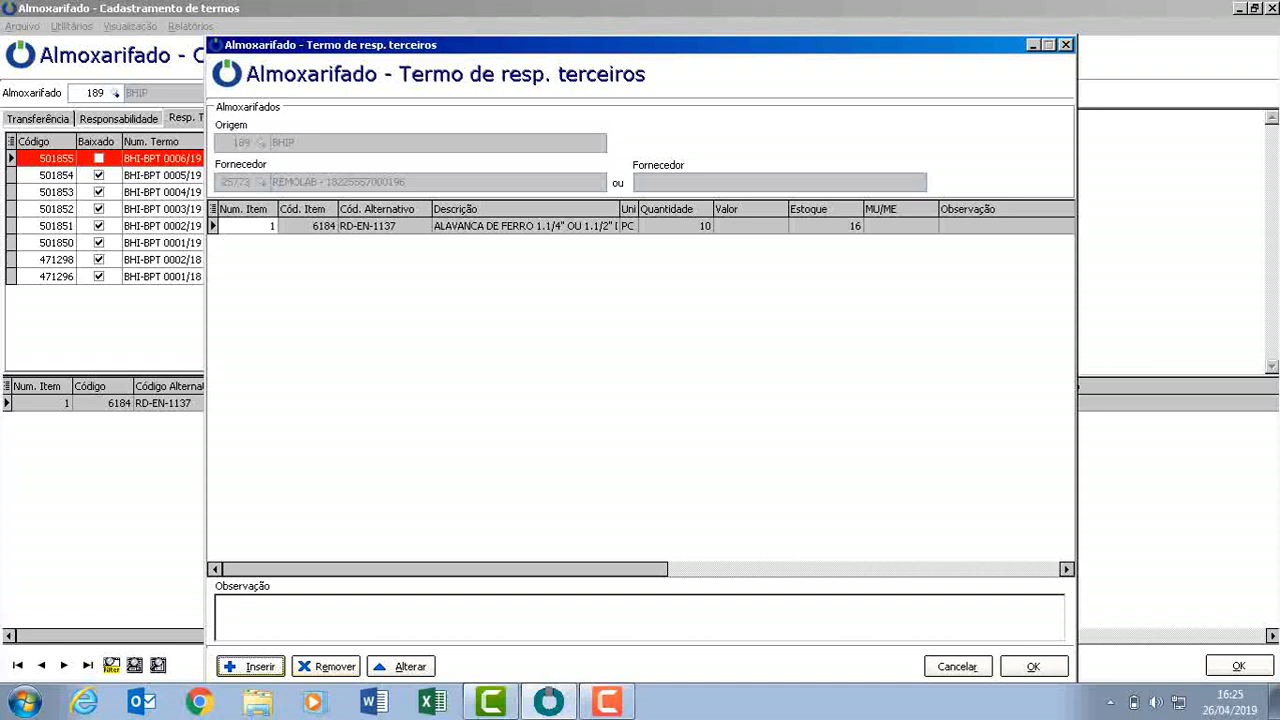
{"action": "left_click", "coordinate": [401, 667]}
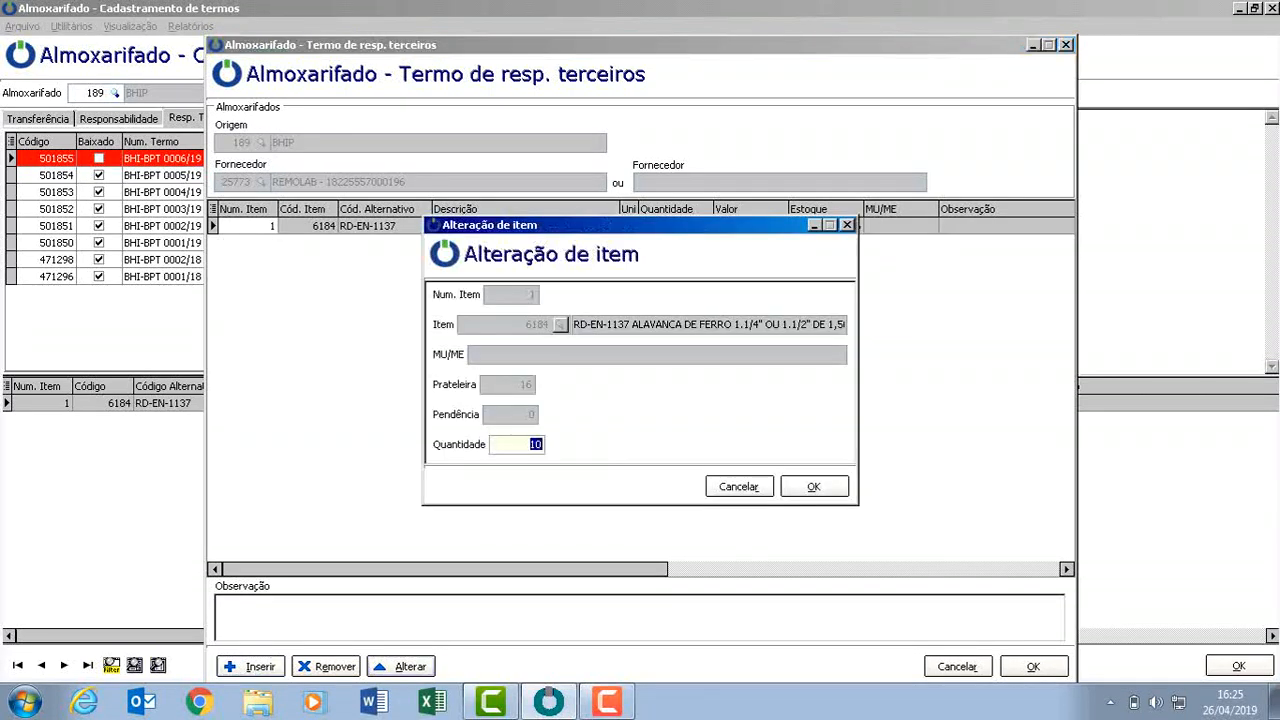
{"action": "type", "text": "12"}
{"action": "key", "text": "Tab"}
{"action": "key", "text": "Tab"}
{"action": "key", "text": "Return"}
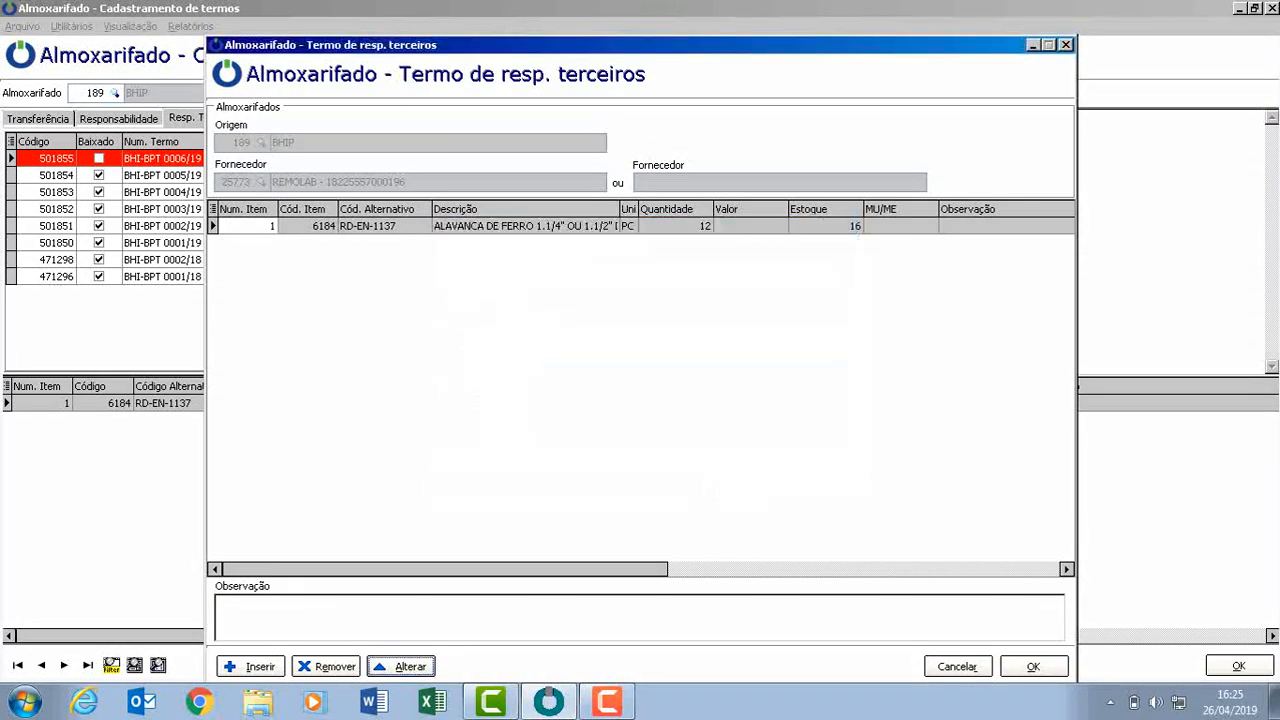
{"action": "left_click", "coordinate": [1034, 667]}
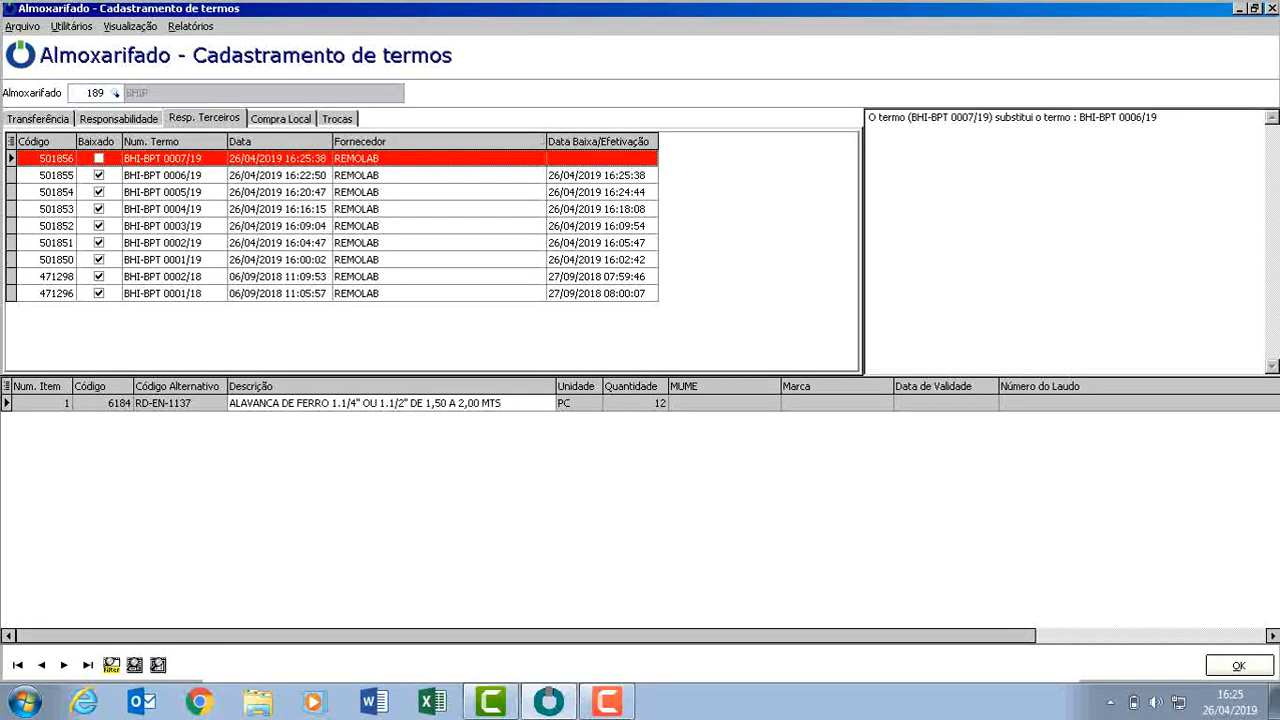
Compare the items of the replaced term BHI-BPT 0006/19 with the new term BHI-BPT 0007/19.
{"action": "left_click", "coordinate": [174, 175]}
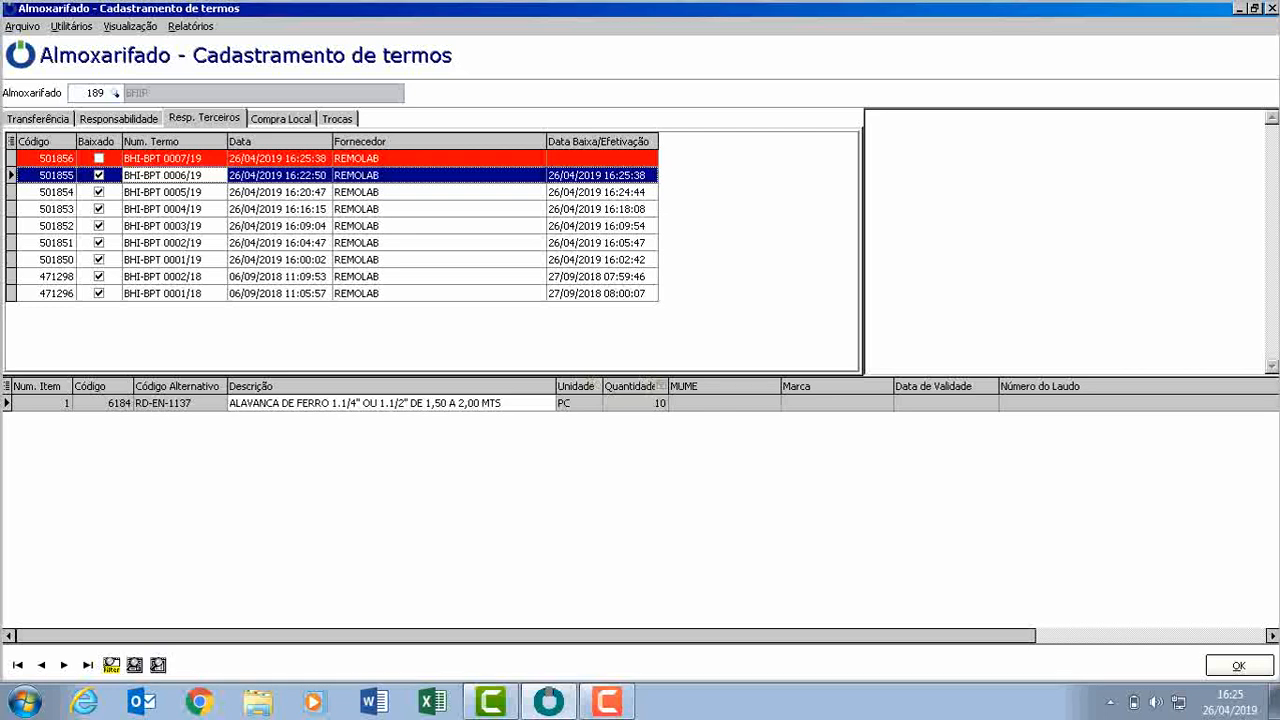
{"action": "key", "text": "Up"}
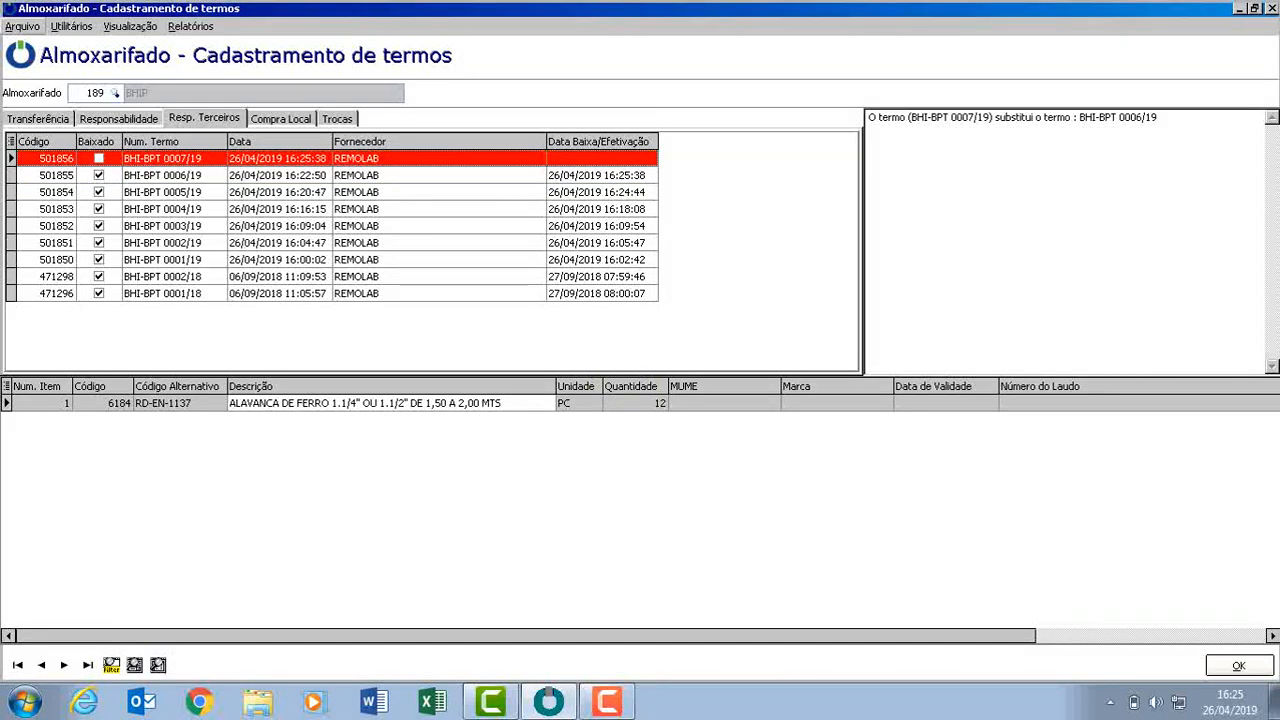
{"action": "left_click", "coordinate": [23, 27]}
{"action": "mouse_move", "coordinate": [60, 45]}
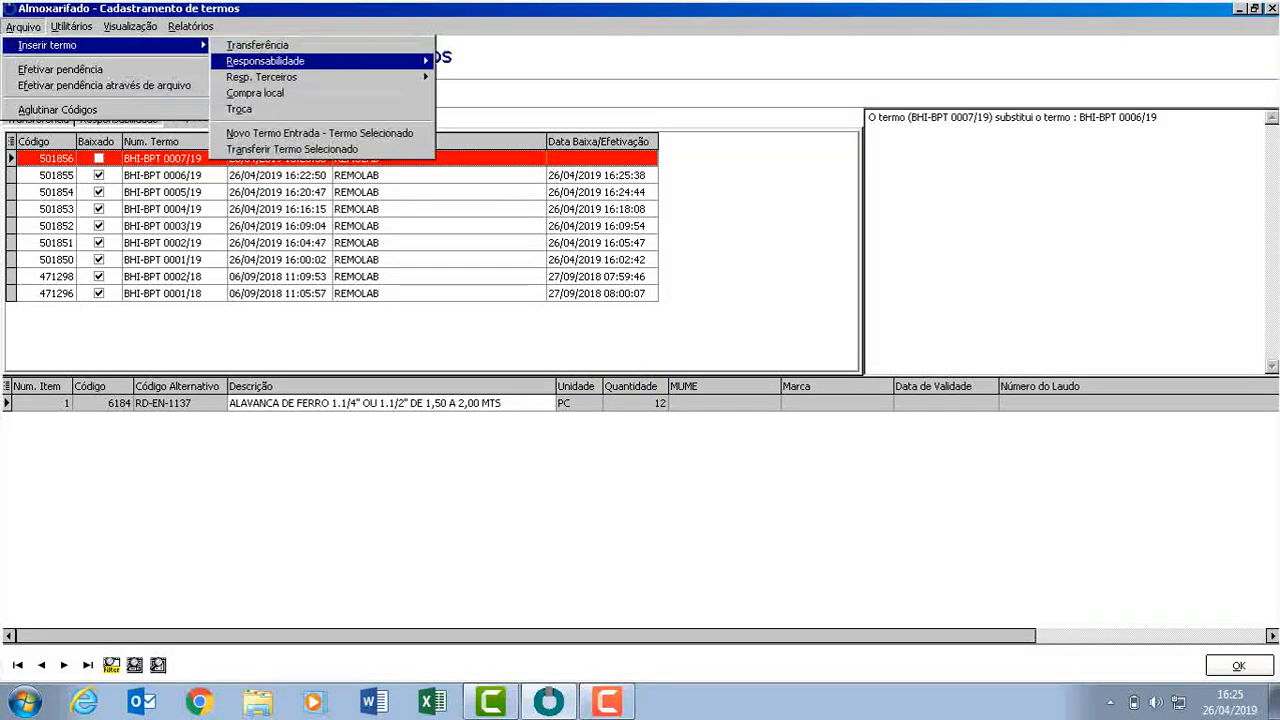
{"action": "mouse_move", "coordinate": [290, 61]}
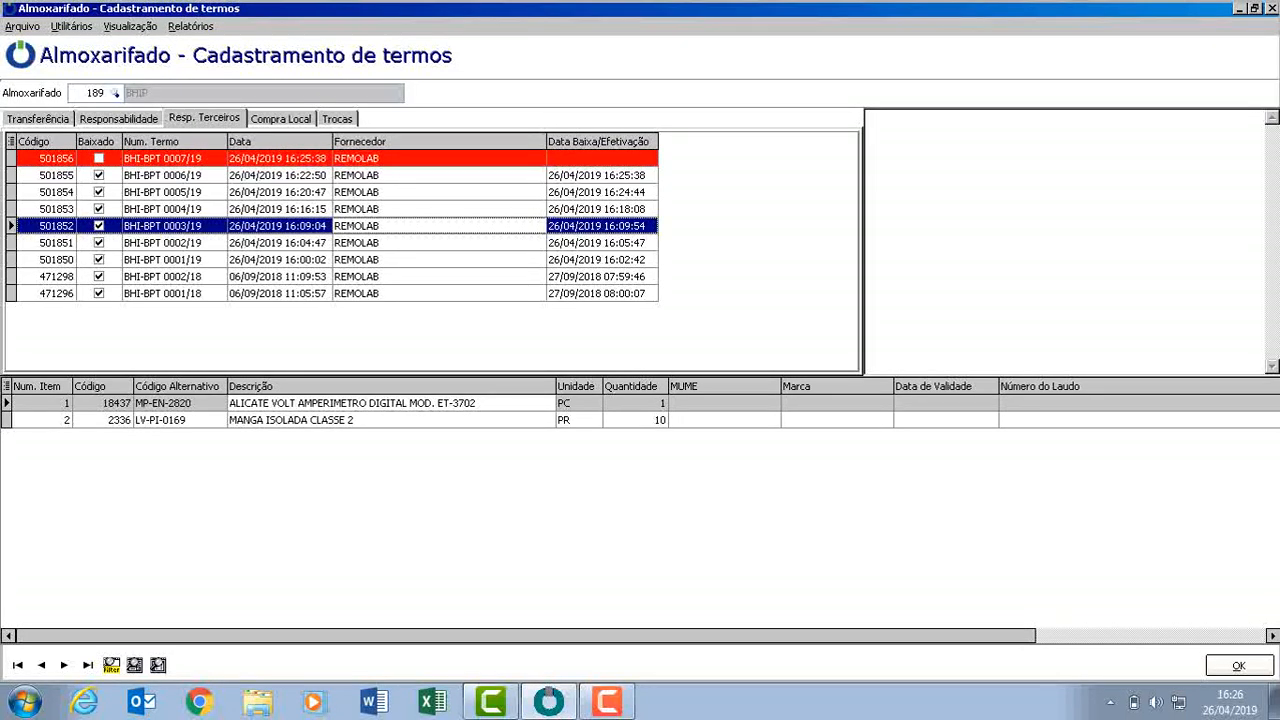
{"action": "left_click", "coordinate": [390, 159]}
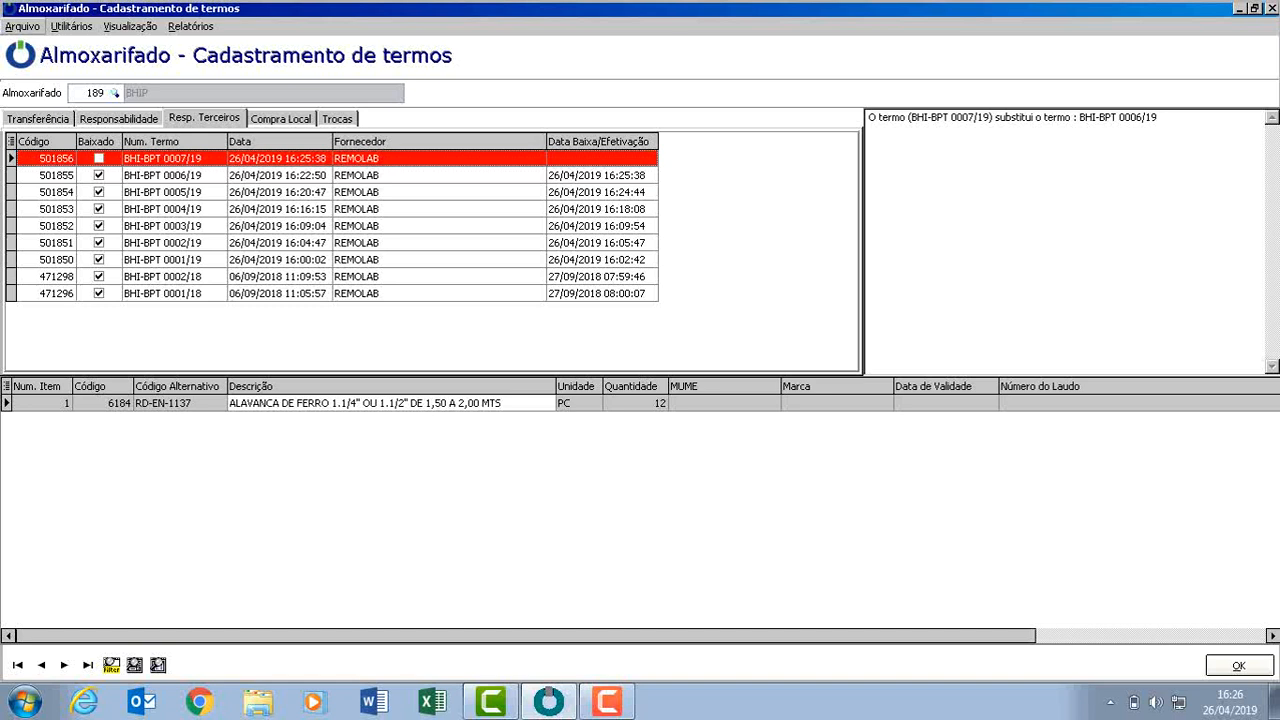
Generate the Estoque report for warehouse 189.
{"action": "left_click", "coordinate": [191, 27]}
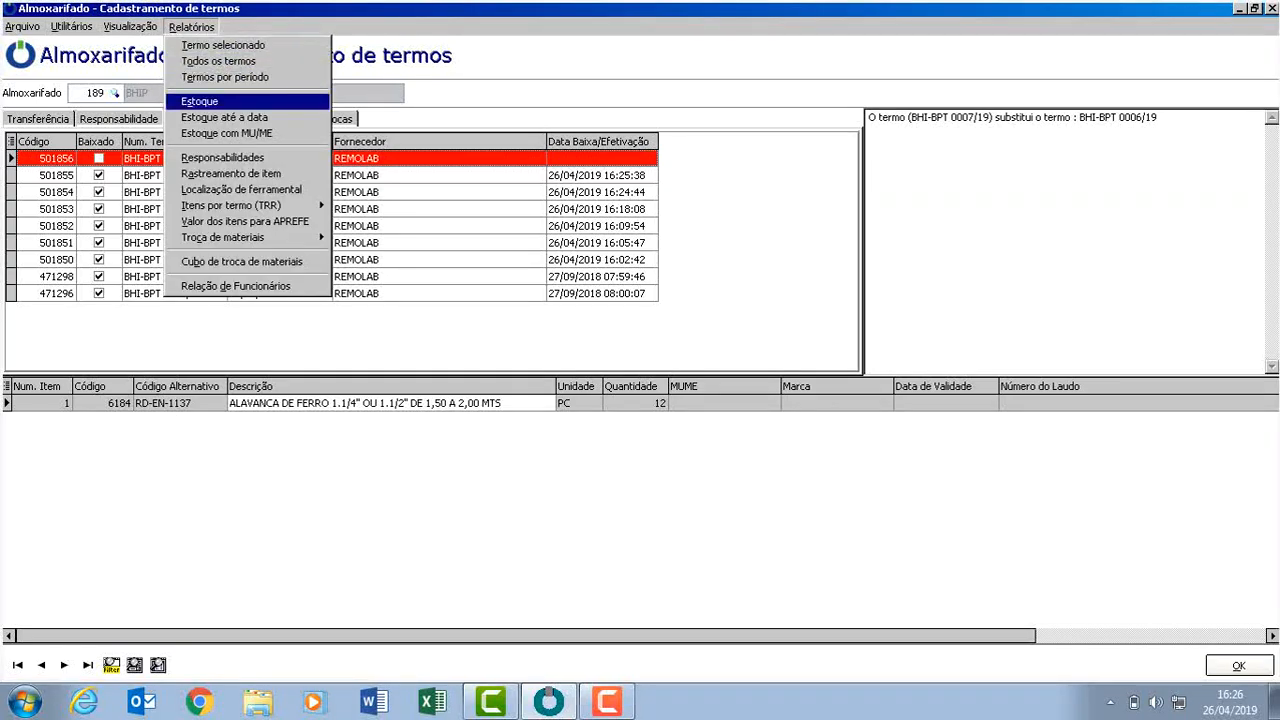
{"action": "left_click", "coordinate": [200, 101]}
{"action": "left_click", "coordinate": [814, 411]}
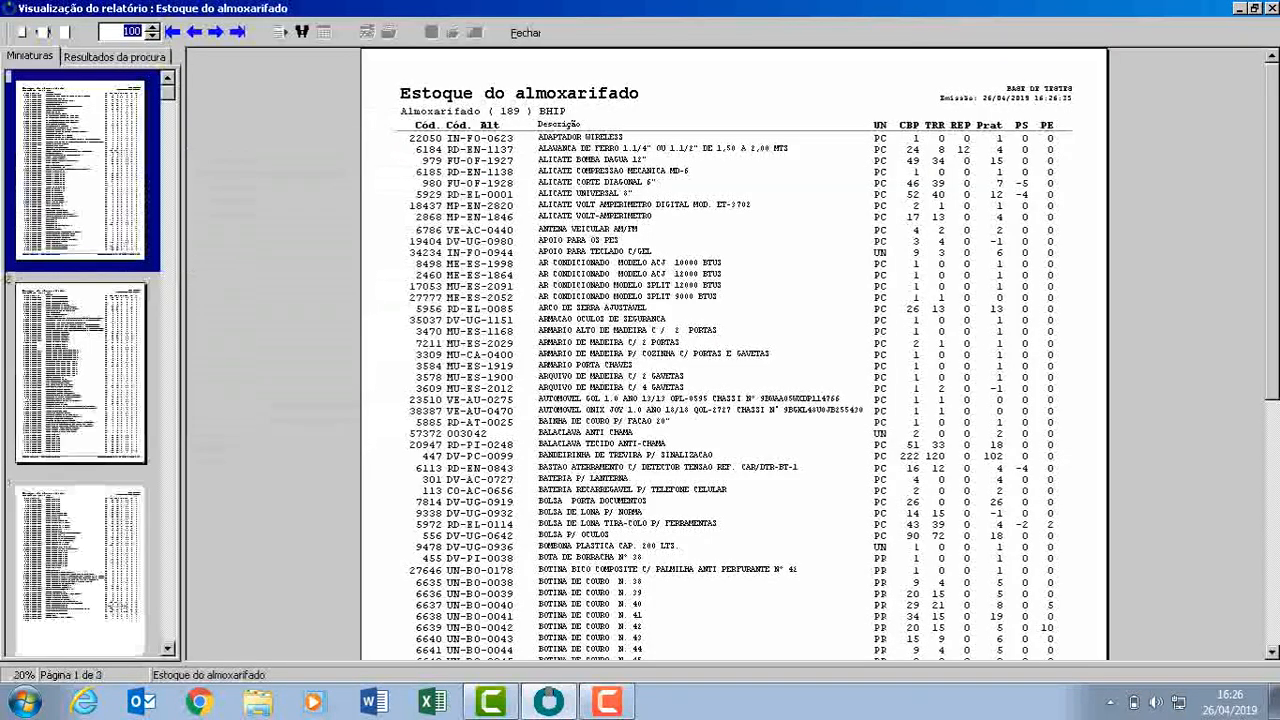
Zoom the warehouse stock report to 150% and close the report preview.
{"action": "scroll", "coordinate": [724, 350], "scroll_direction": "right", "scroll_amount": 1}
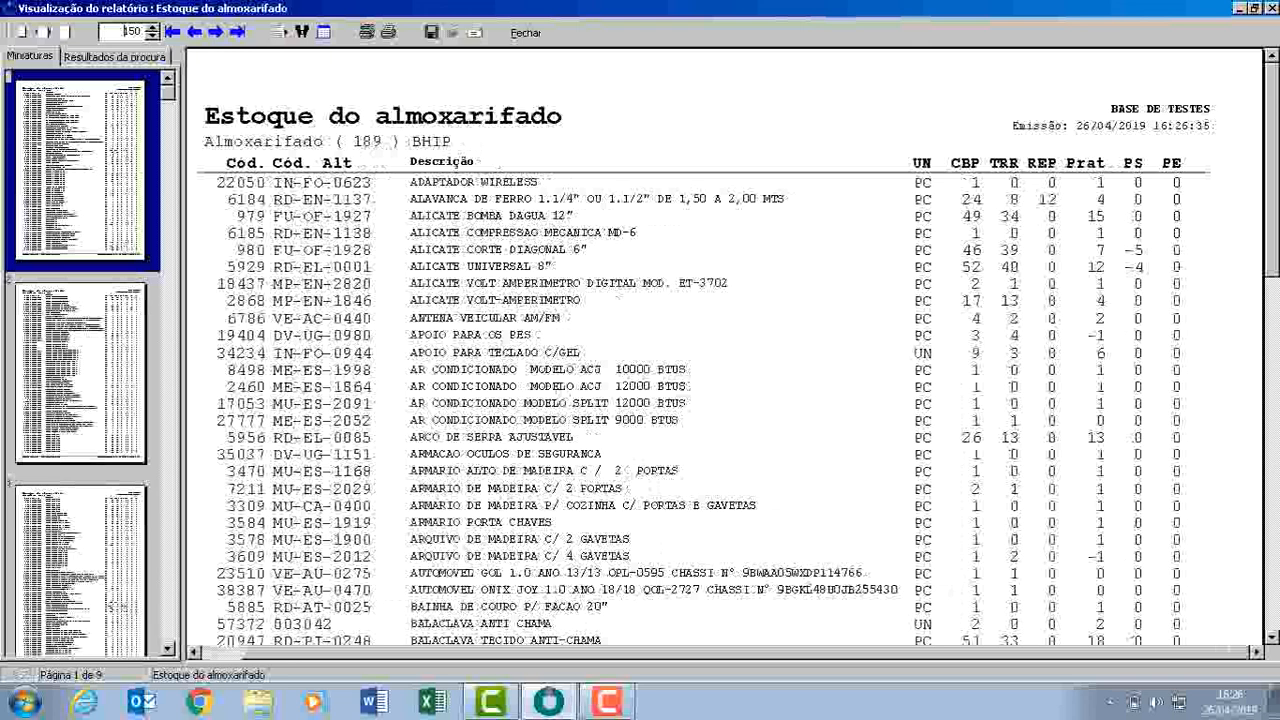
{"action": "key", "text": "Escape"}
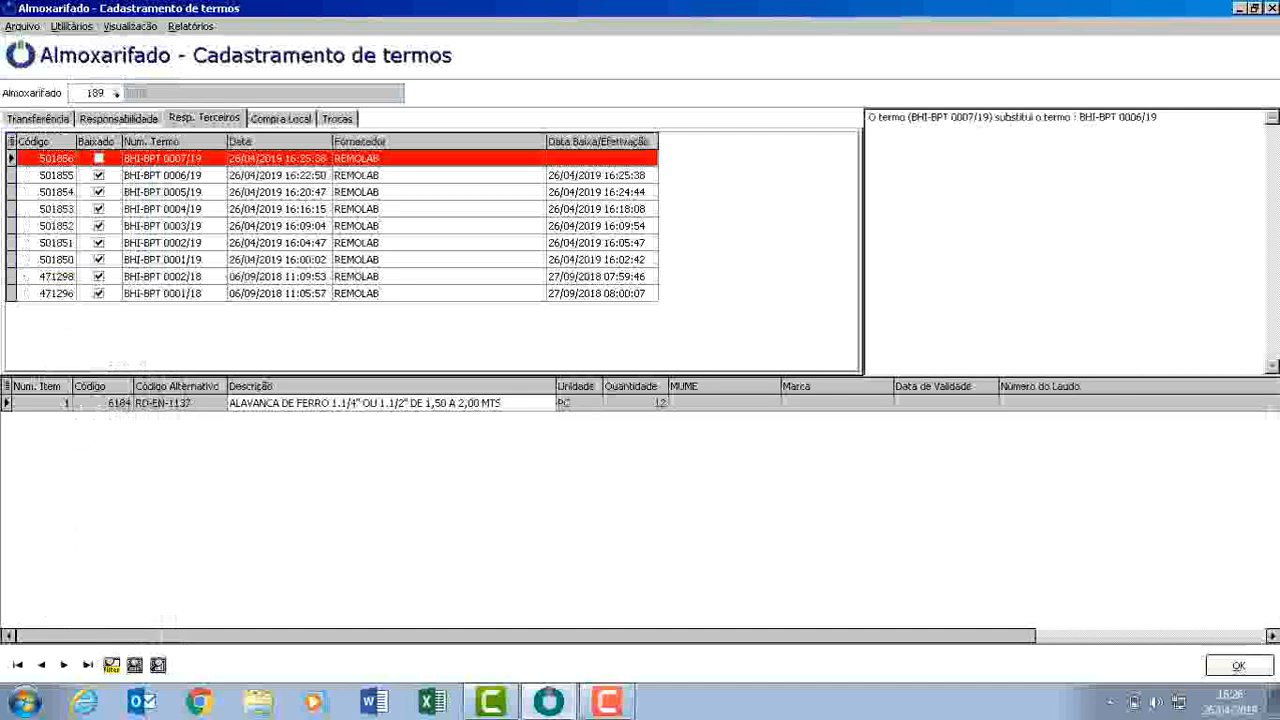
Write off (Baixa) the third-party term BHI-BPT 0007/19 and confirm the write-off.
{"action": "left_click", "coordinate": [23, 27]}
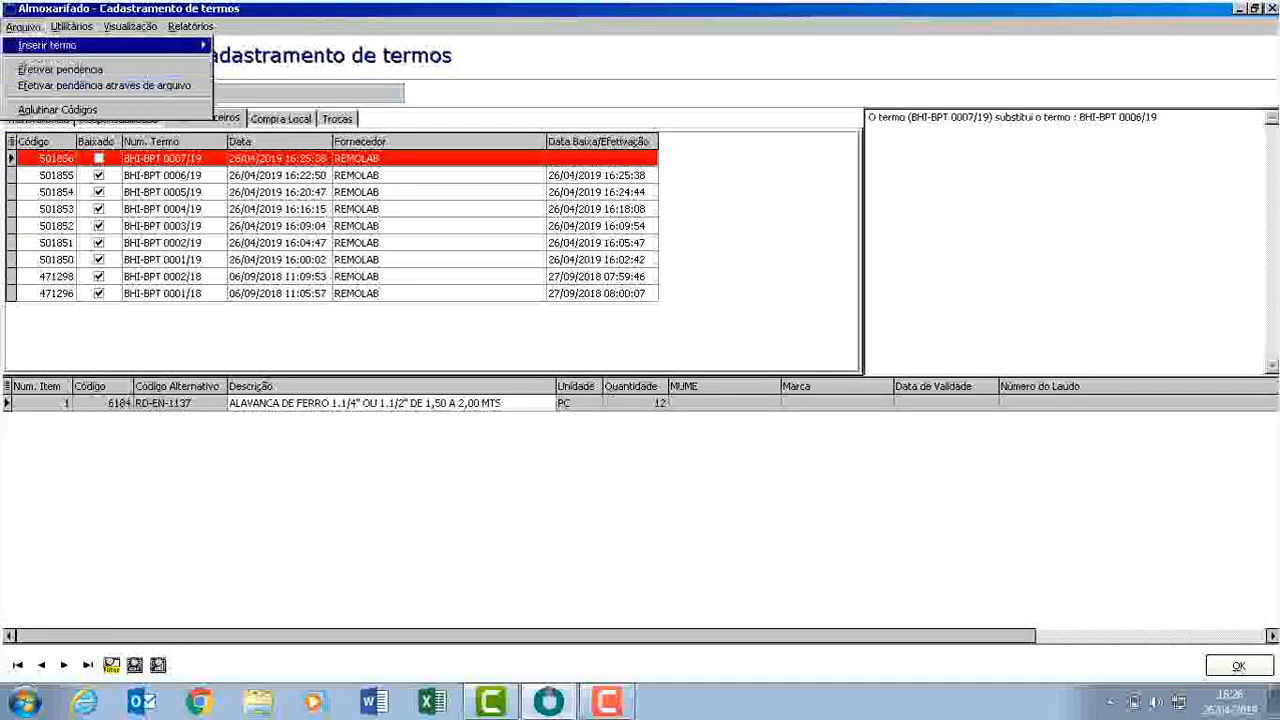
{"action": "mouse_move", "coordinate": [75, 45]}
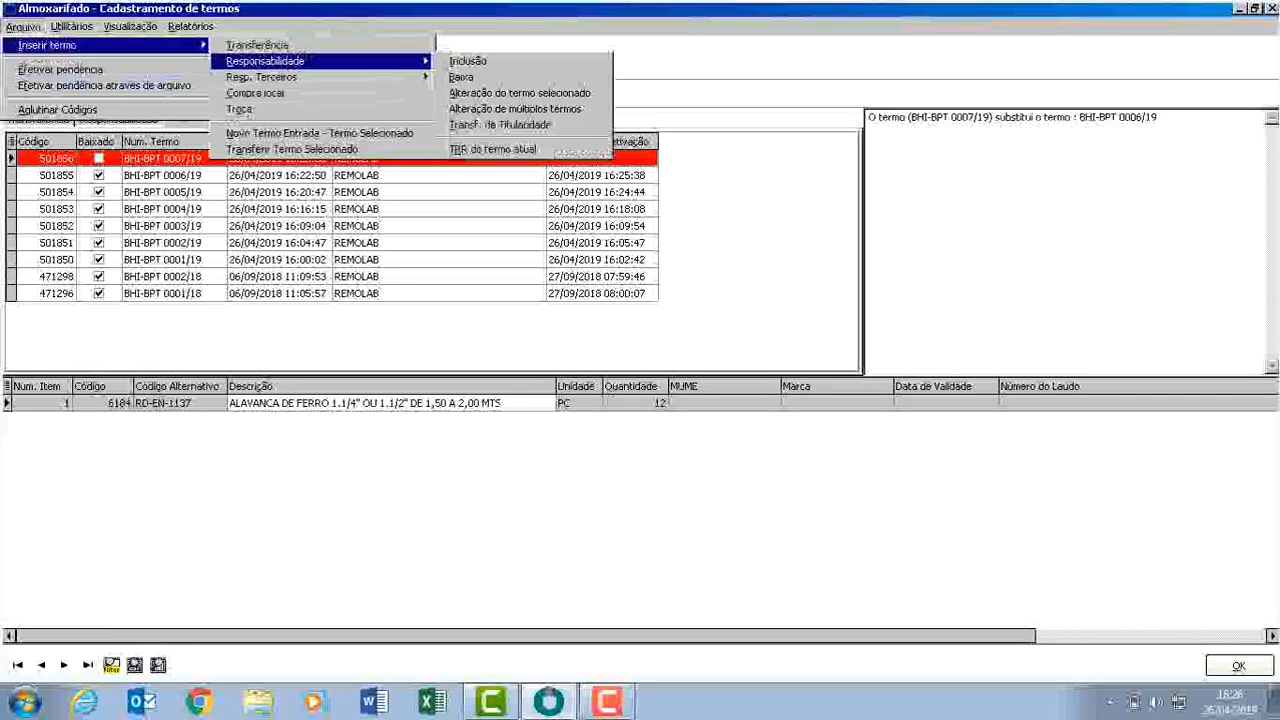
{"action": "mouse_move", "coordinate": [300, 77]}
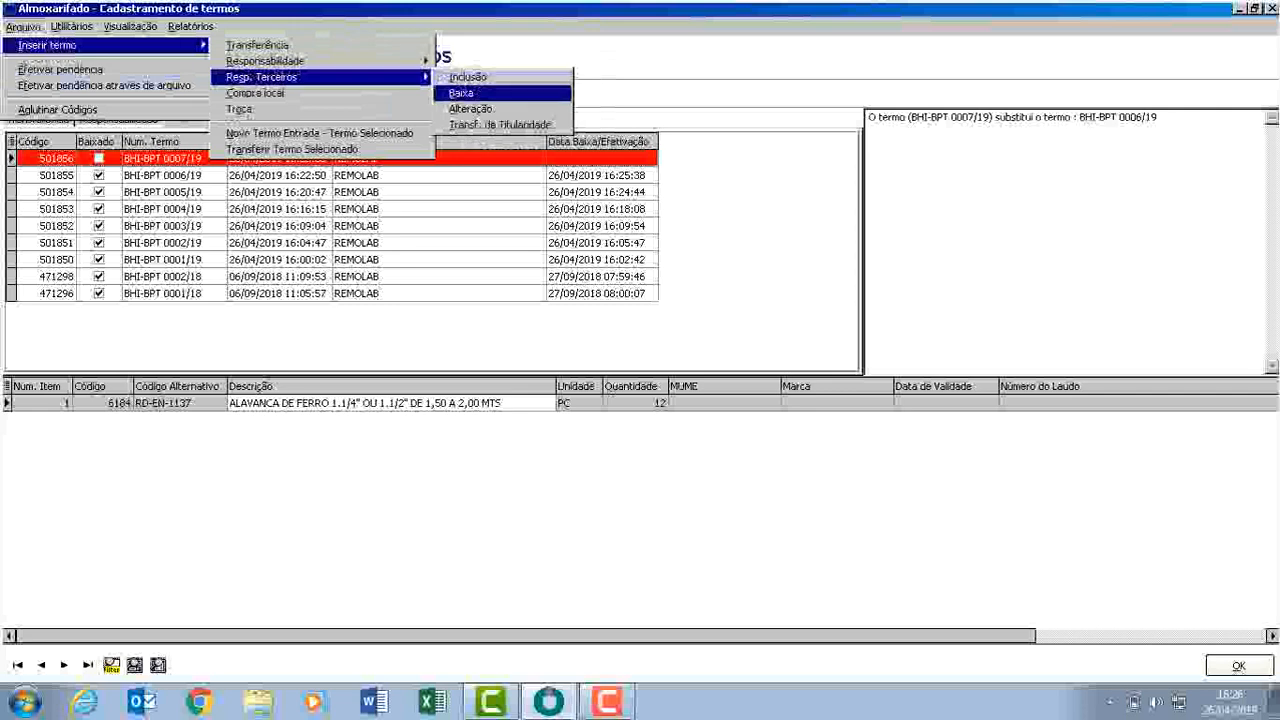
{"action": "left_click", "coordinate": [461, 92]}
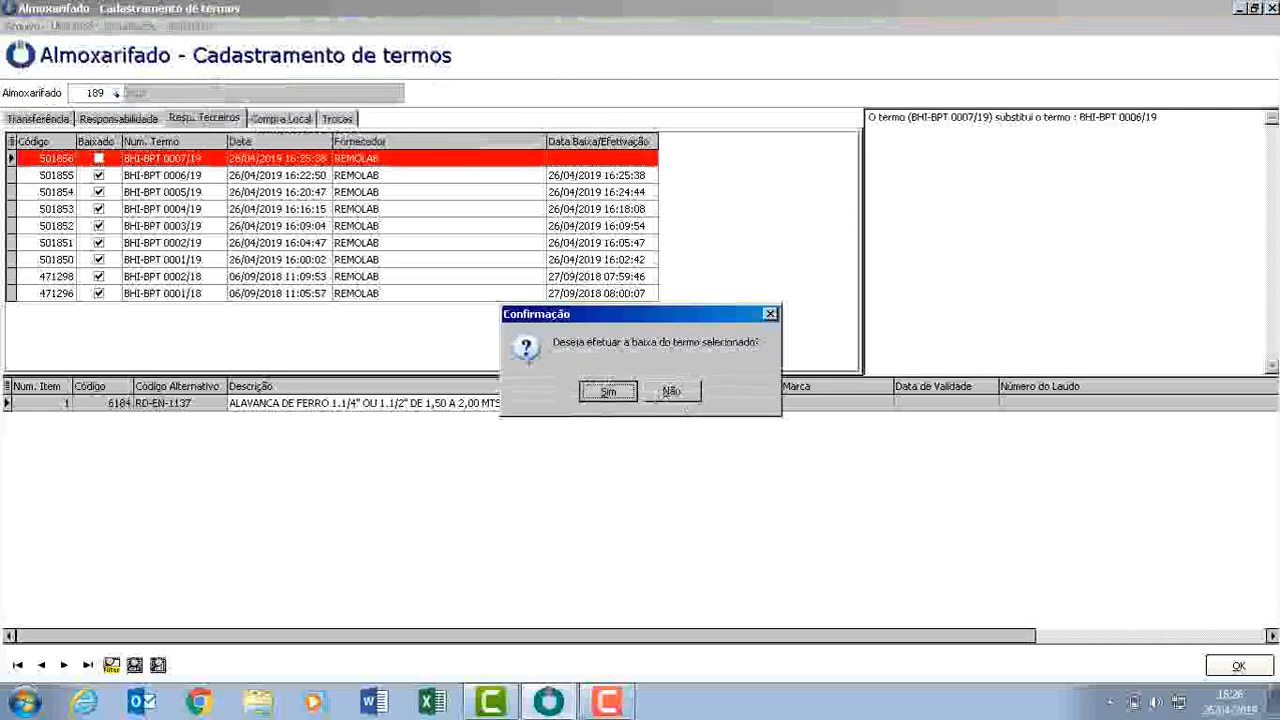
{"action": "key", "text": "Return"}
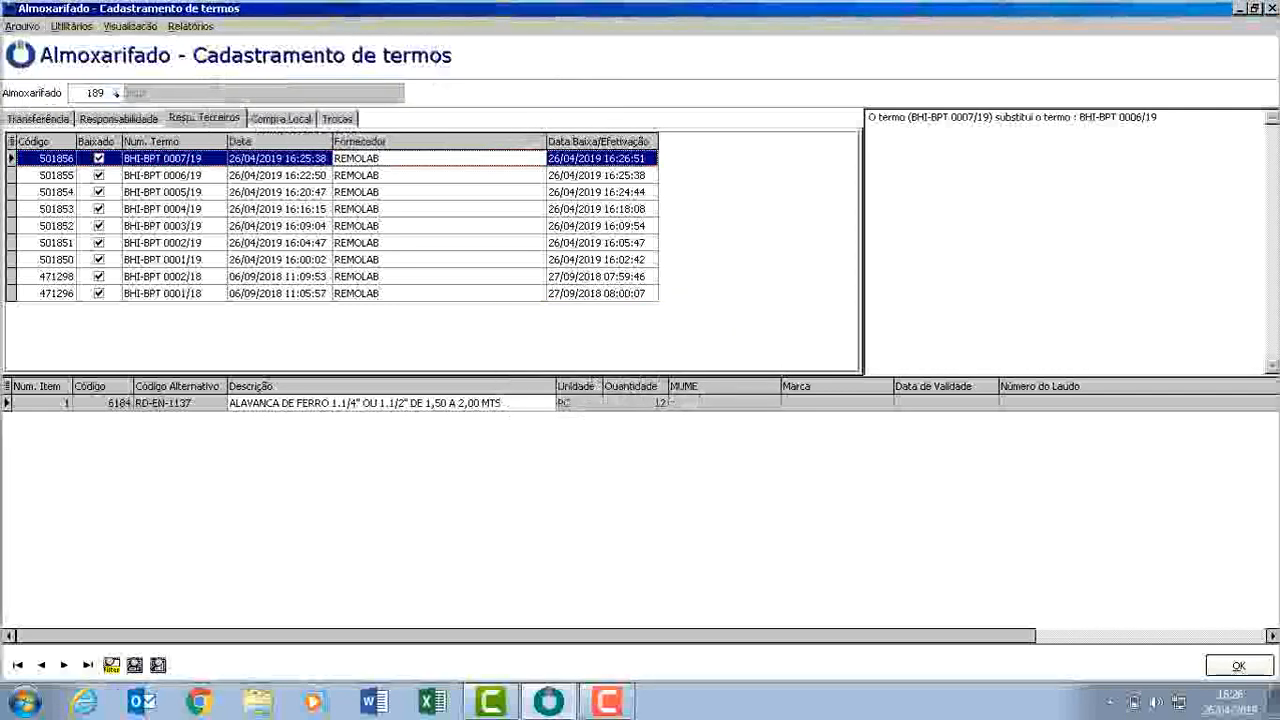
Generate the Estoque report for warehouse 189 again, view it at 150% zoom, and close it.
{"action": "left_click", "coordinate": [191, 27]}
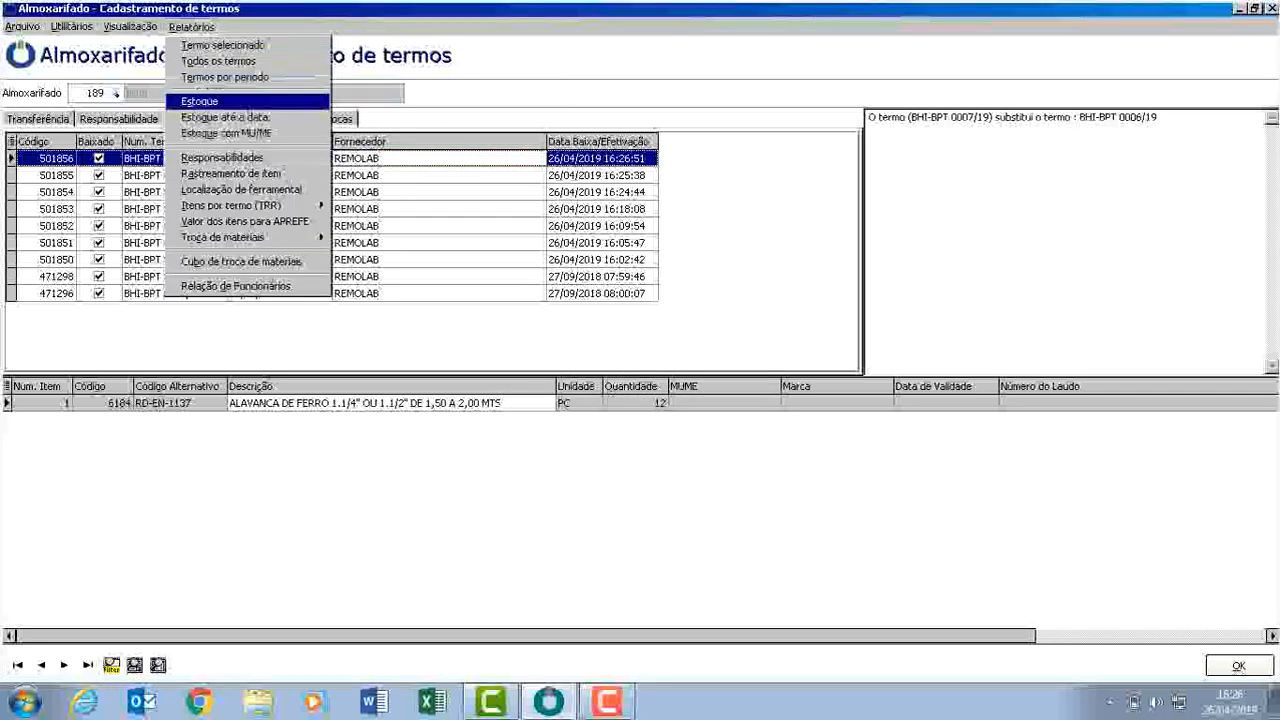
{"action": "key", "text": "Return"}
{"action": "key", "text": "Return"}
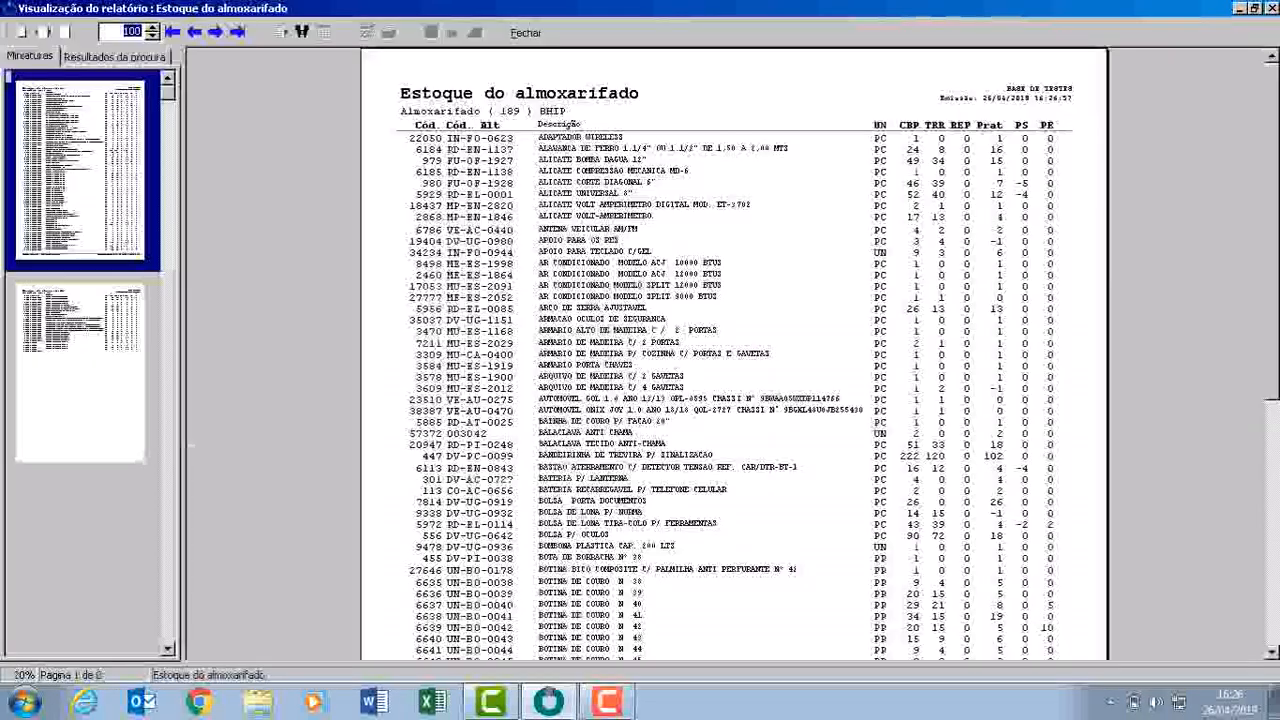
{"action": "type", "text": "150"}
{"action": "key", "text": "Return"}
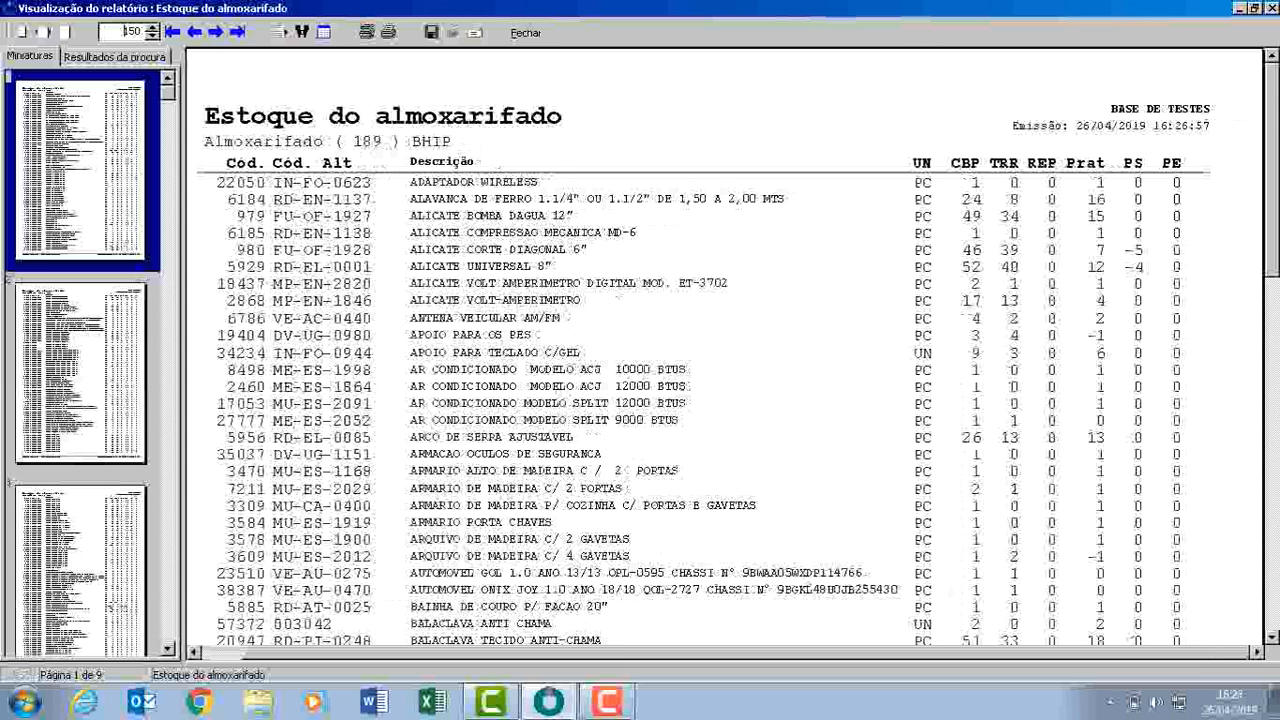
{"action": "key", "text": "Escape"}
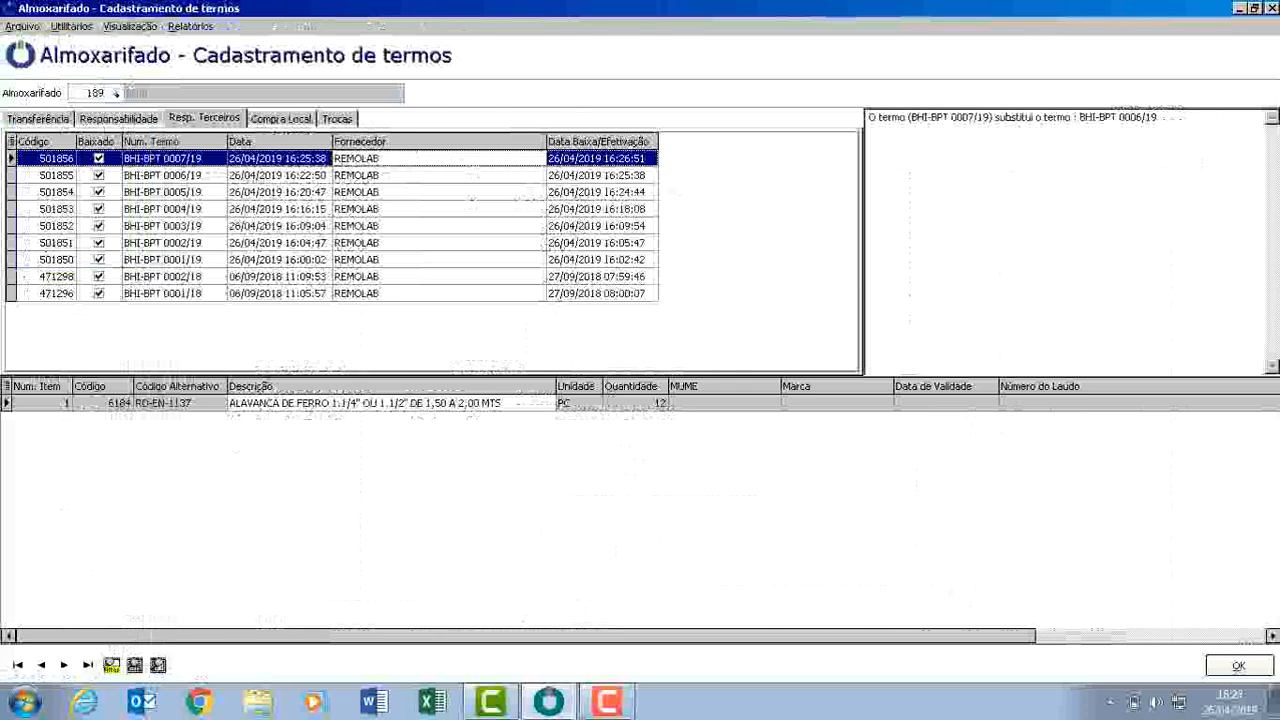